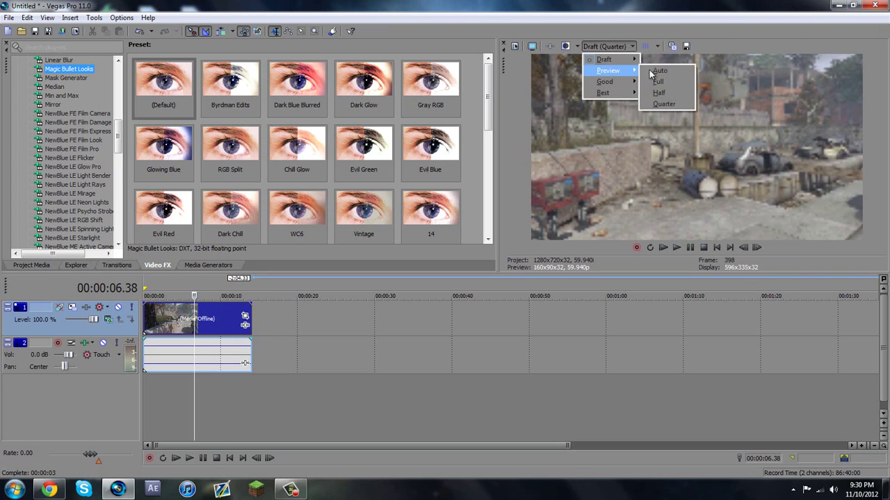
# Set the video preview quality to Preview (Auto).
pyautogui.click(664, 70)
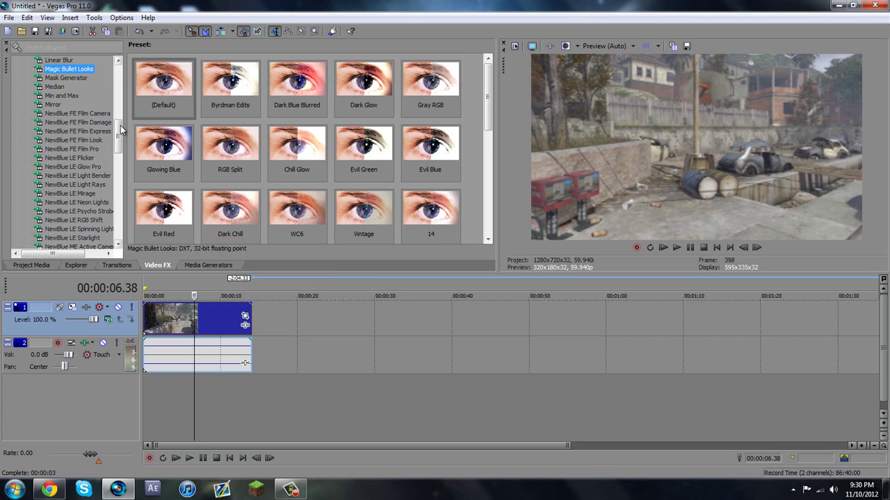
pyautogui.moveTo(118, 134); pyautogui.dragTo(118, 116)
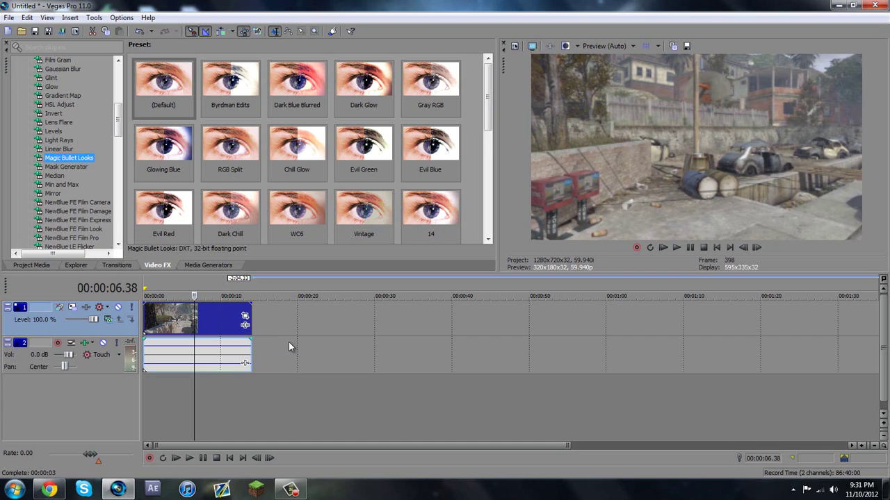
# Play the gameplay clip from about three seconds in to review its camera movement.
pyautogui.click(168, 324)
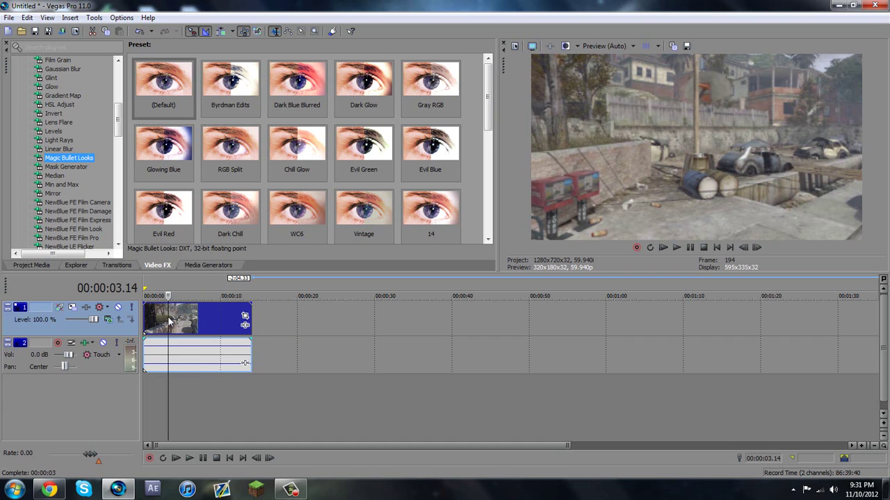
pyautogui.press('space')
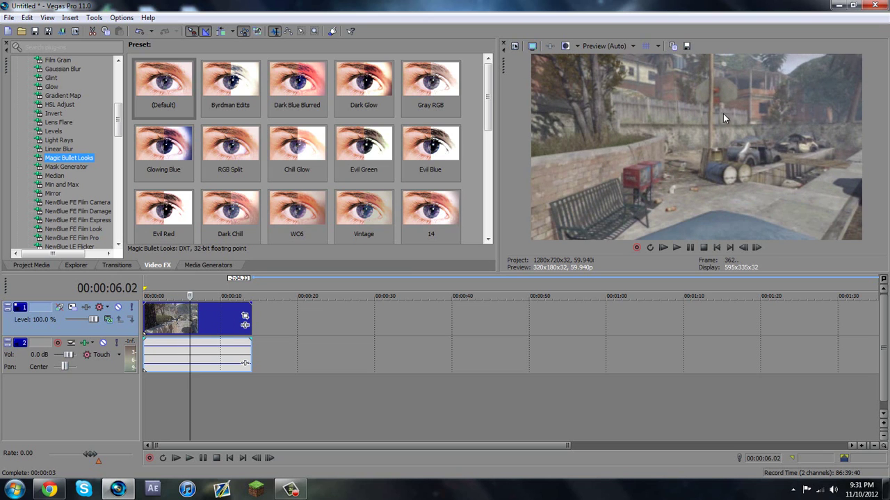
pyautogui.press('Return')
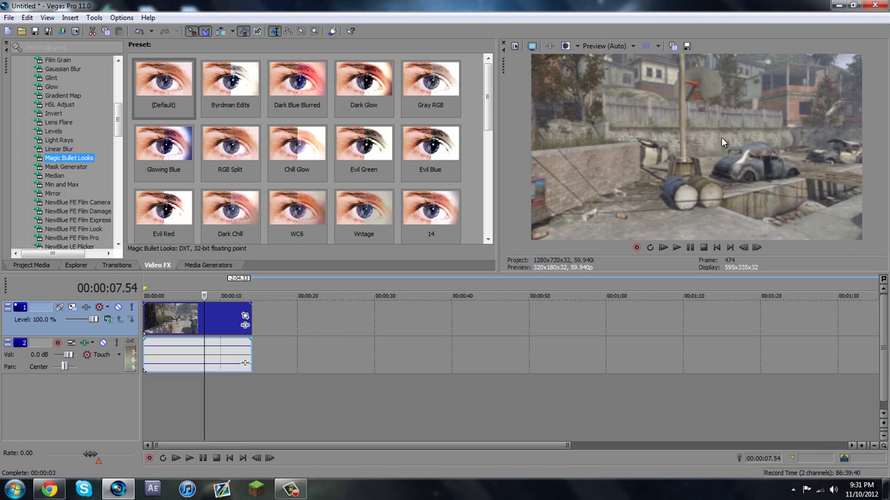
pyautogui.press('space')
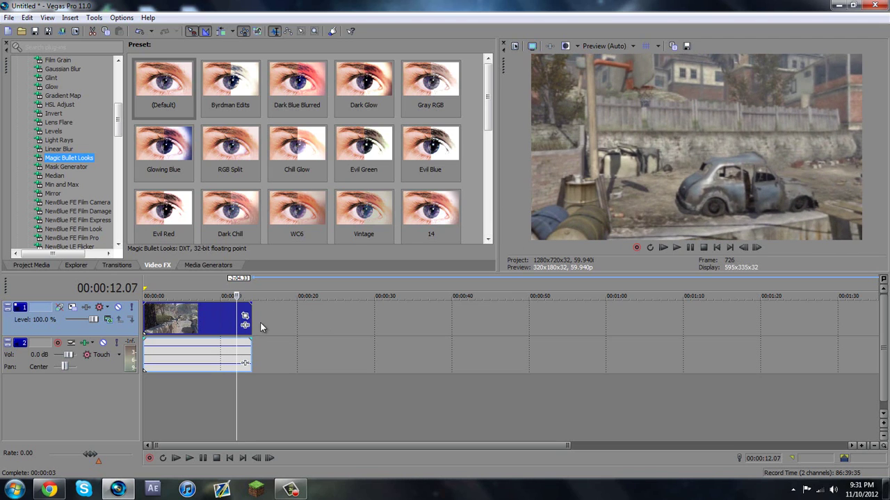
# Find the frame at 00:00:11.35 in the gameplay clip and add a marker there.
pyautogui.scroll(4, 295, 324)
pyautogui.click(492, 321)
pyautogui.press('Left')
pyautogui.press('Left')
pyautogui.press('Left')
pyautogui.press('Left')
pyautogui.press('Left')
pyautogui.press('Left')
pyautogui.press('Left')
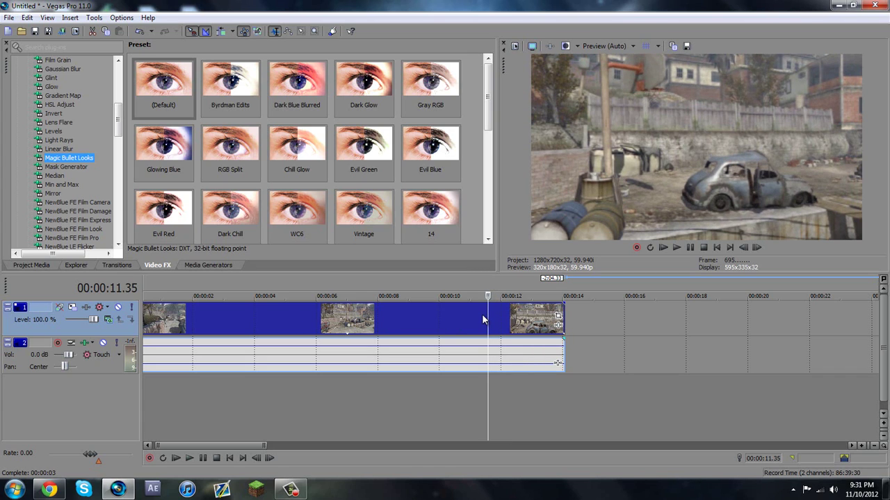
pyautogui.press('m')
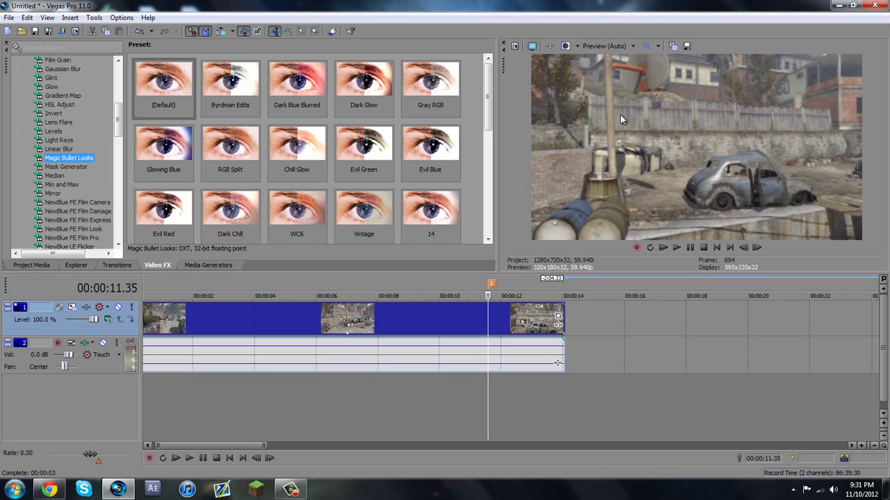
# Insert a new video track above the gameplay clip and adjust the clip's event properties.
pyautogui.rightClick(591, 322)
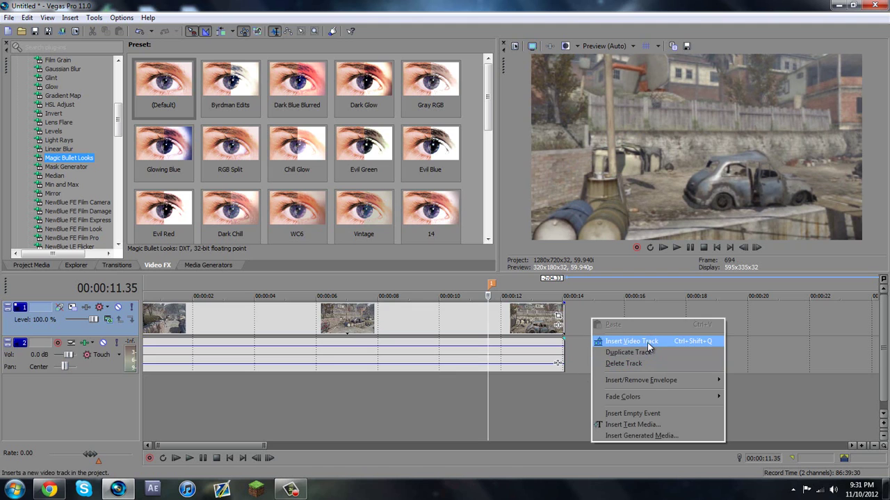
pyautogui.click(650, 341)
pyautogui.rightClick(533, 358)
pyautogui.click(533, 357)
pyautogui.click(360, 203)
pyautogui.click(480, 355)
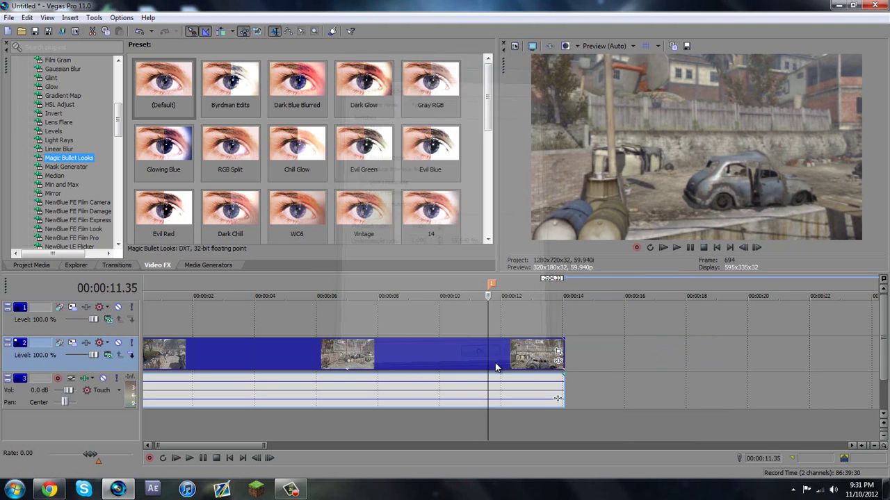
# Add a (Legacy) Text event with the Alien preset to the new track, starting at the marker at 00:00:11.35.
pyautogui.click(209, 264)
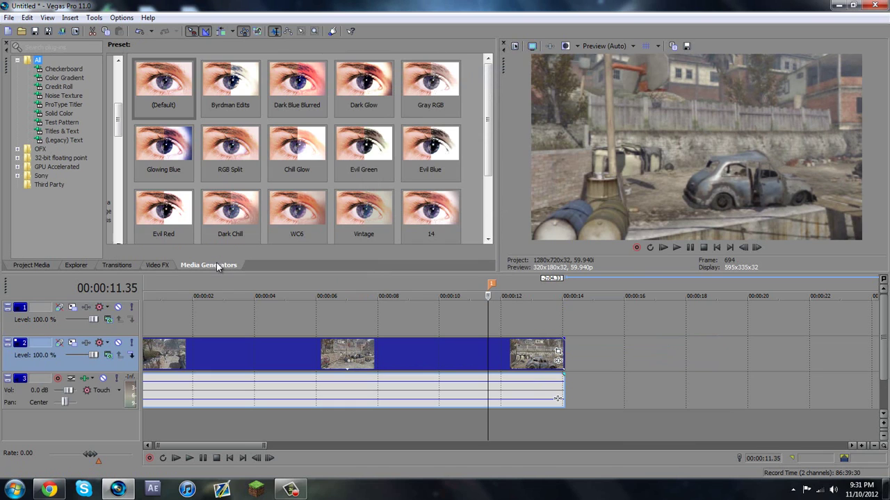
pyautogui.click(62, 140)
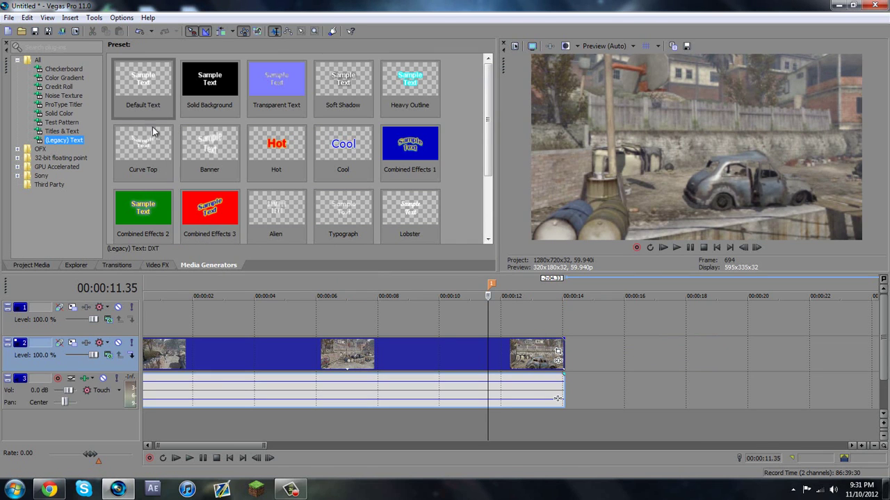
pyautogui.scroll(-2, 488, 145)
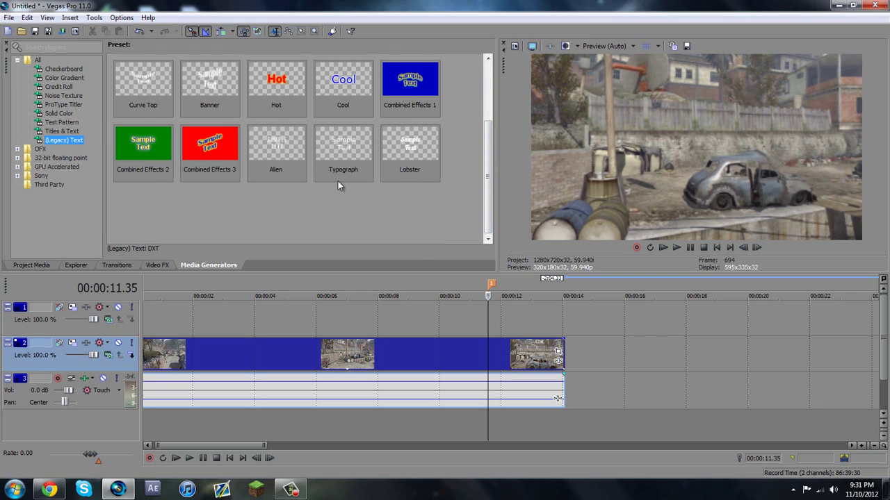
pyautogui.moveTo(354, 150); pyautogui.dragTo(496, 323)
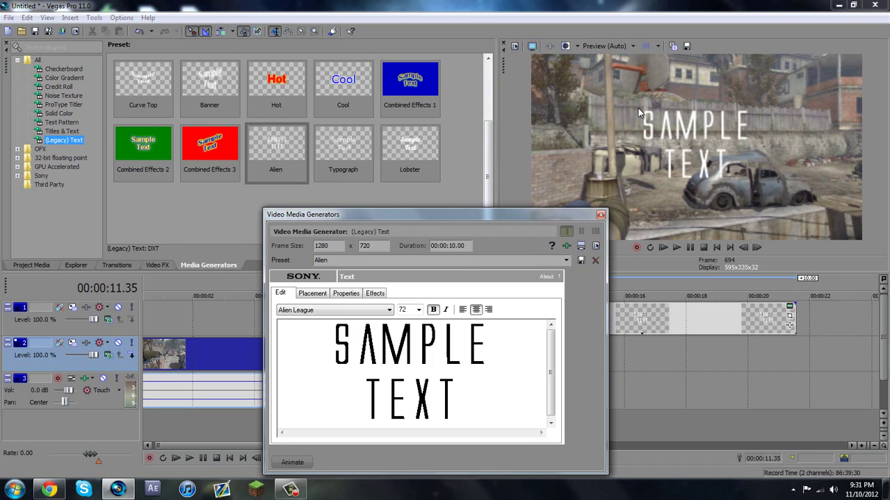
pyautogui.click(601, 218)
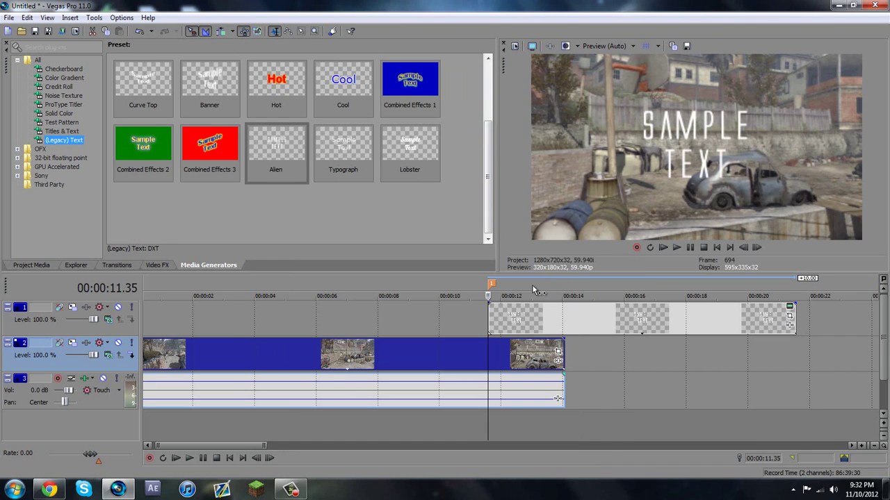
# Set the text track's compositing mode to 3D Source Alpha.
pyautogui.scroll(1, 533, 290)
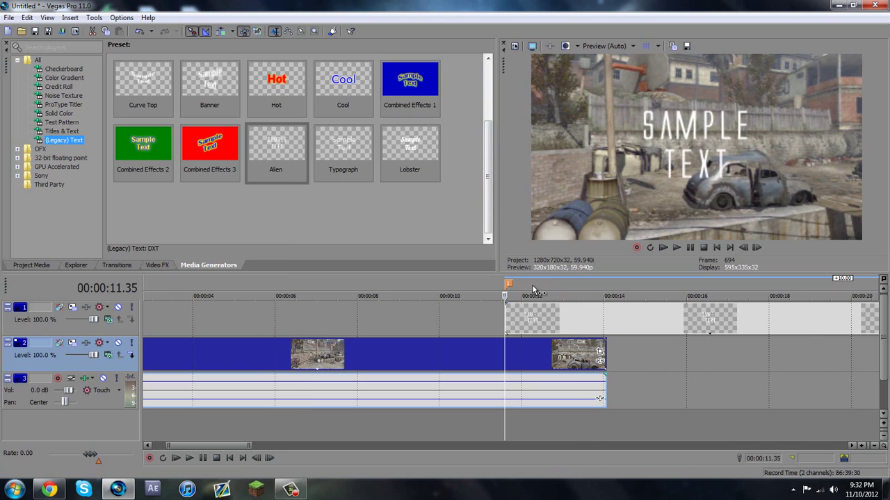
pyautogui.click(108, 319)
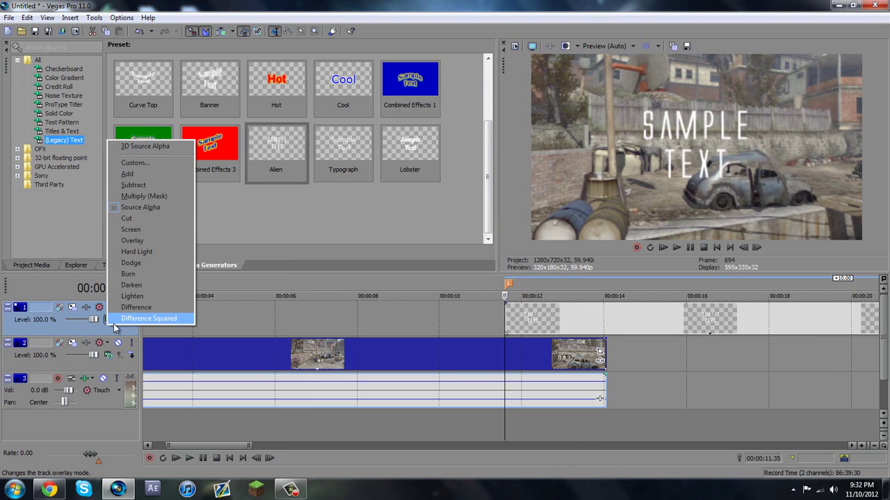
pyautogui.click(145, 146)
# Add a second marker at 00:00:12.20 and split the text event at that point.
pyautogui.scroll(-2, 253, 287)
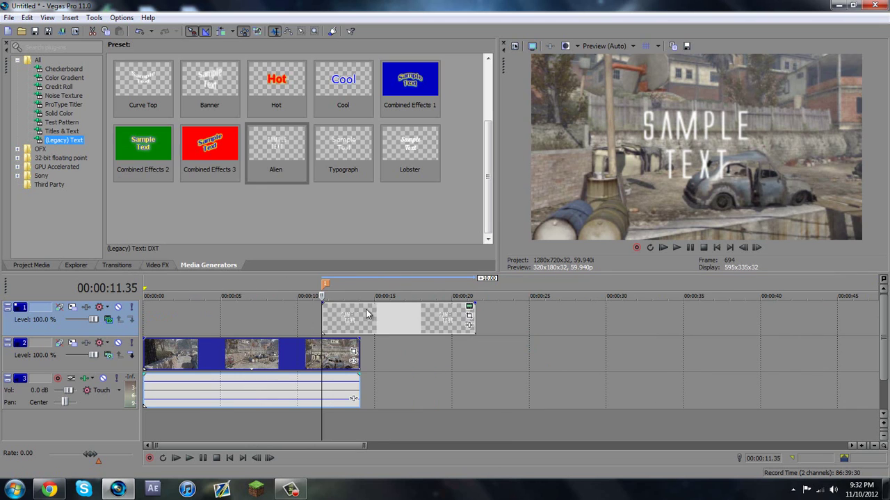
pyautogui.scroll(3, 465, 341)
pyautogui.scroll(5, 466, 341)
pyautogui.press('space')
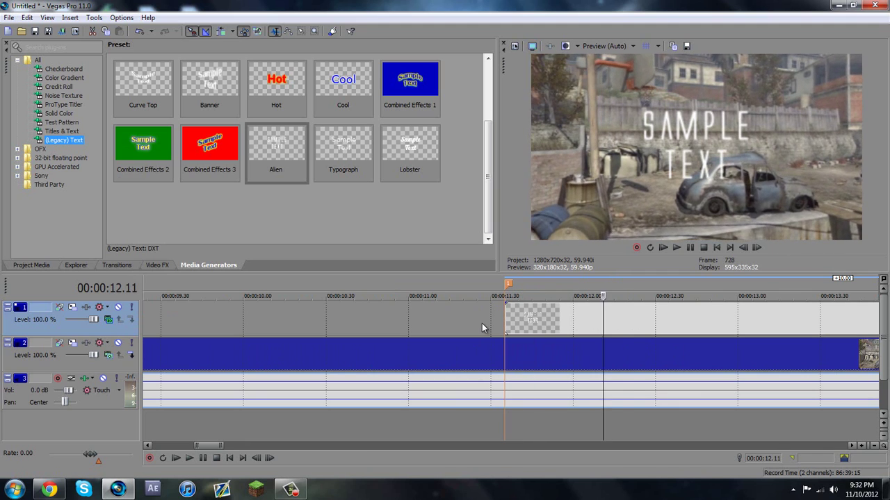
pyautogui.press('m')
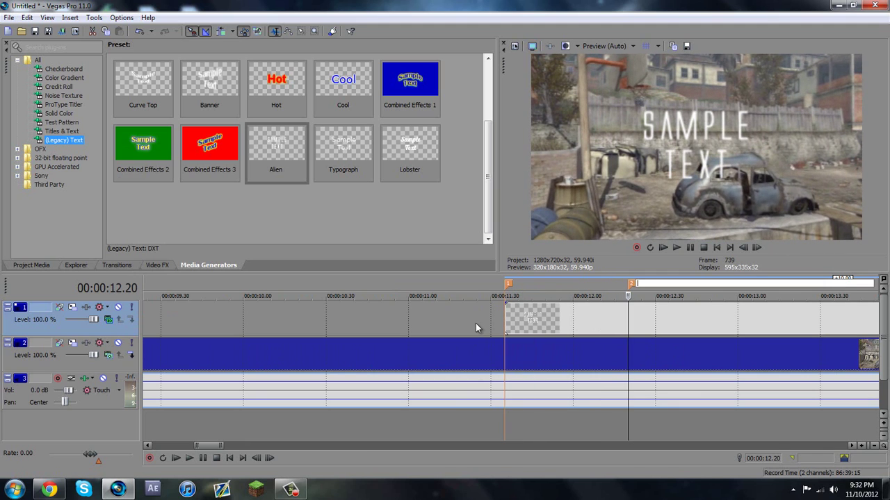
pyautogui.hotkey('ctrl', 'v')
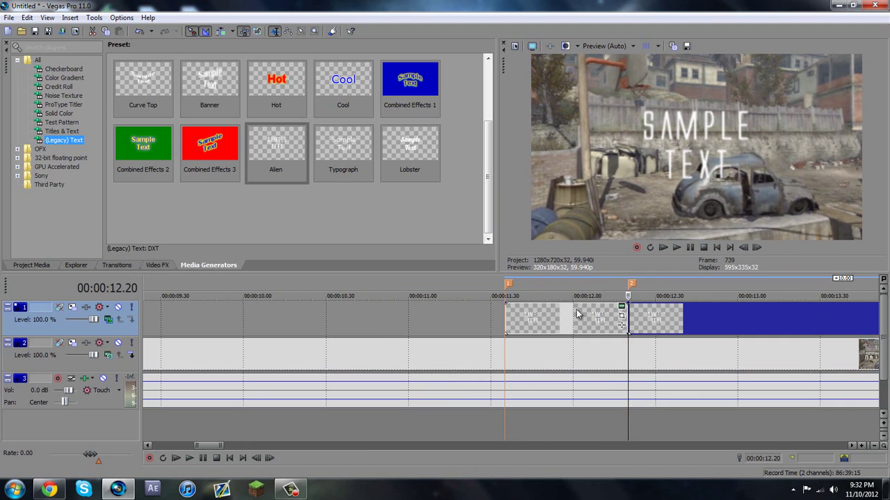
# Restore the first text event's Pan/Crop frame and shift its text horizontally to the left in the video.
pyautogui.click(523, 309)
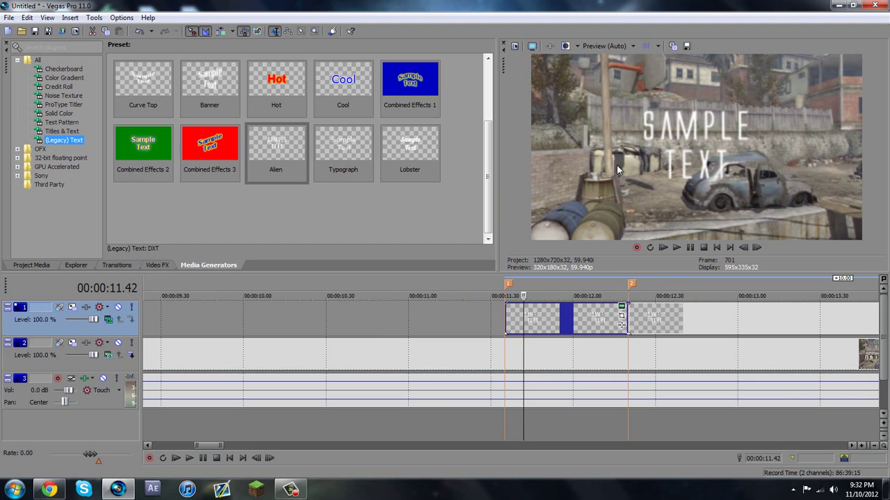
pyautogui.click(622, 317)
pyautogui.moveTo(417, 413)
pyautogui.mouseDown()
pyautogui.moveTo(404, 413)
pyautogui.moveTo(424, 413)
pyautogui.mouseUp()
pyautogui.rightClick(373, 421)
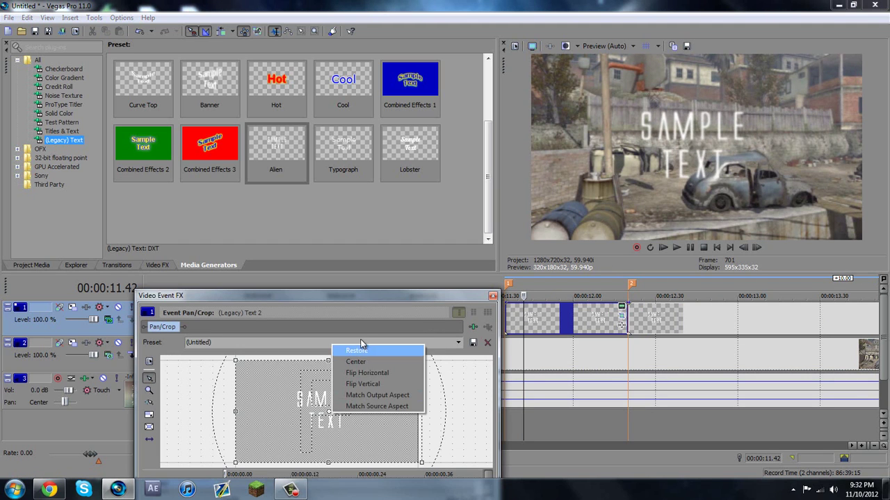
pyautogui.click(369, 349)
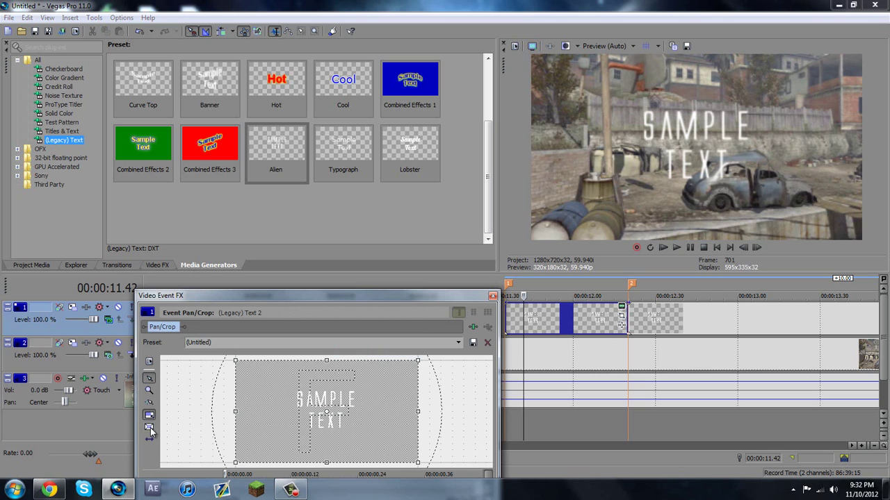
pyautogui.moveTo(313, 403)
pyautogui.mouseDown()
pyautogui.moveTo(301, 393)
pyautogui.moveTo(358, 402)
pyautogui.moveTo(315, 399)
pyautogui.mouseUp()
pyautogui.moveTo(334, 363); pyautogui.dragTo(335, 413)
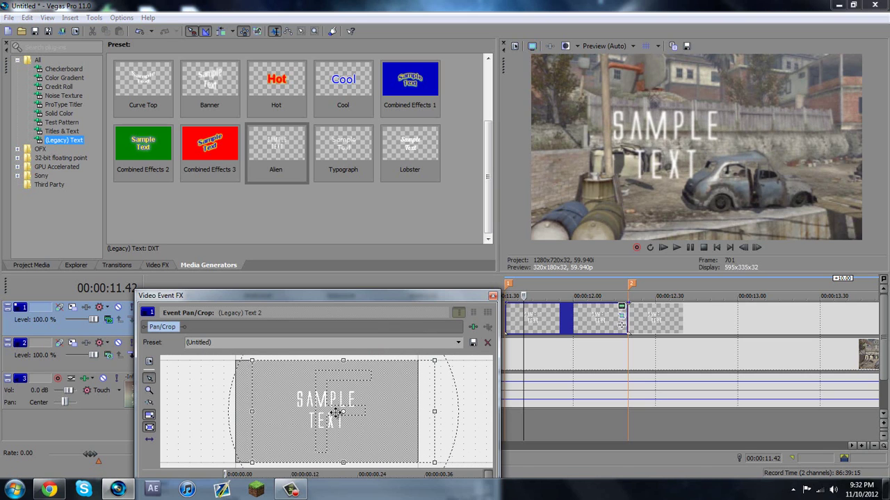
pyautogui.click(492, 296)
# Move the first text event's Pan/Crop frame back so the text is centred in the video again.
pyautogui.rightClick(561, 324)
pyautogui.click(610, 328)
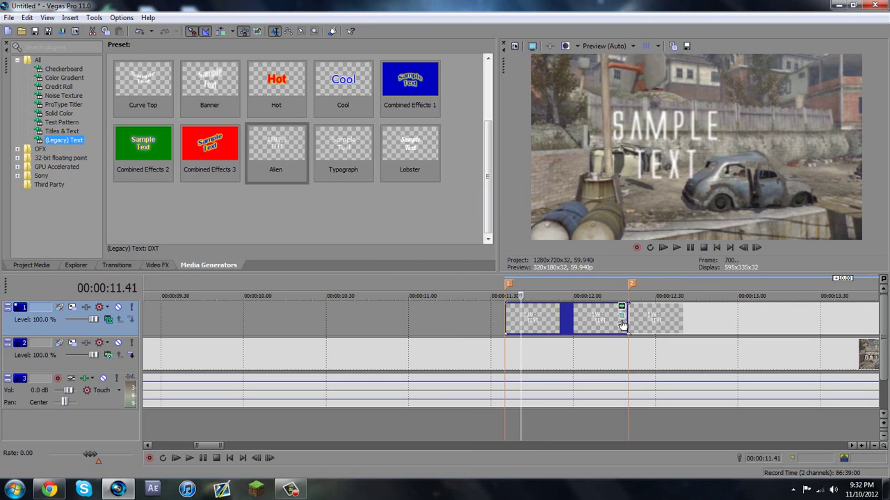
pyautogui.click(621, 309)
pyautogui.moveTo(281, 297); pyautogui.dragTo(240, 219)
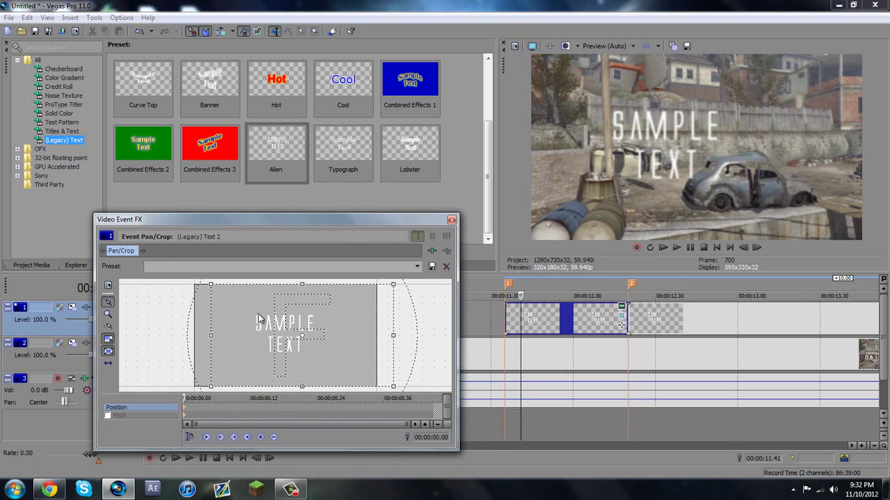
pyautogui.moveTo(312, 292); pyautogui.dragTo(295, 293)
pyautogui.click(451, 220)
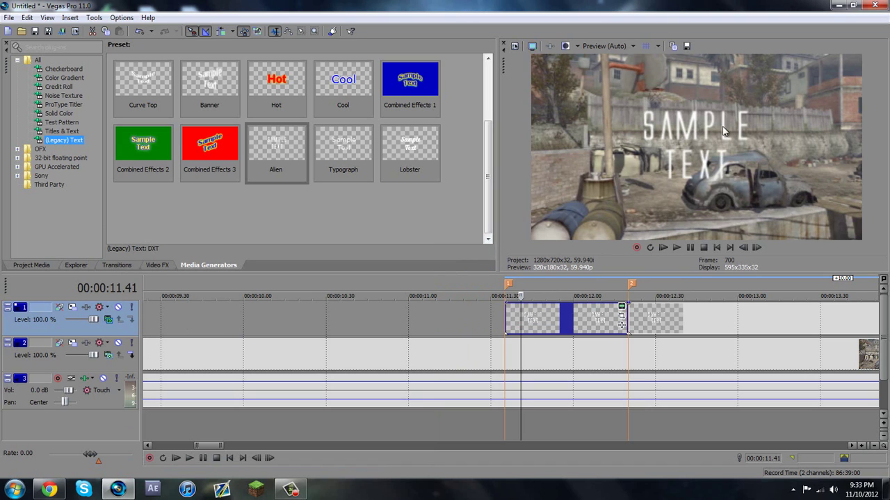
# Rotate the text track in 3D Track Motion to a Y orientation of about 38.3.
pyautogui.click(74, 308)
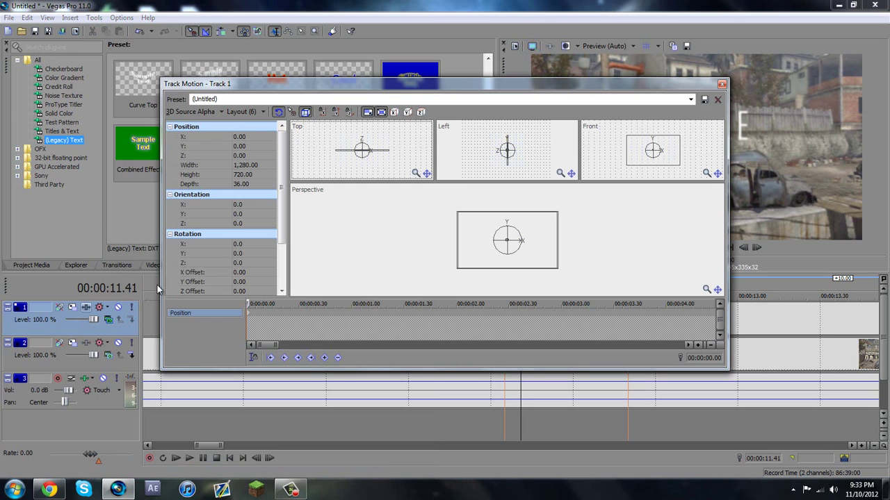
pyautogui.moveTo(560, 95); pyautogui.dragTo(360, 153)
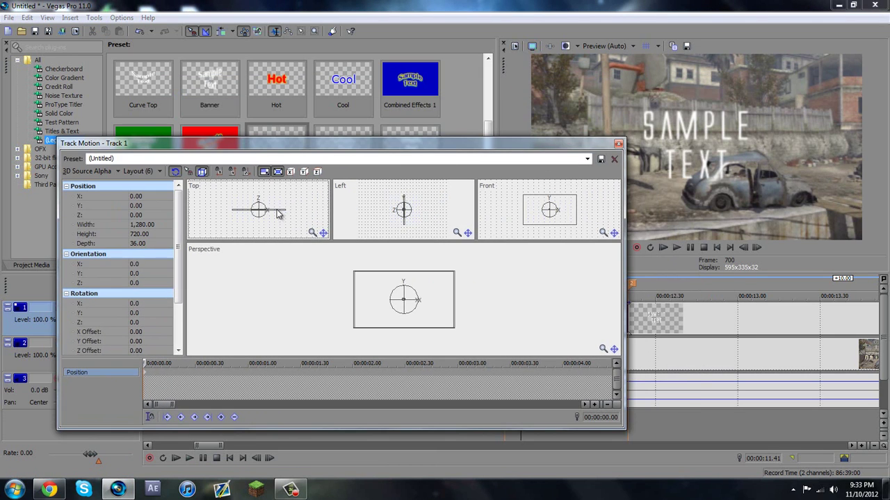
pyautogui.moveTo(260, 209)
pyautogui.mouseDown()
pyautogui.moveTo(262, 215)
pyautogui.moveTo(271, 201)
pyautogui.mouseUp()
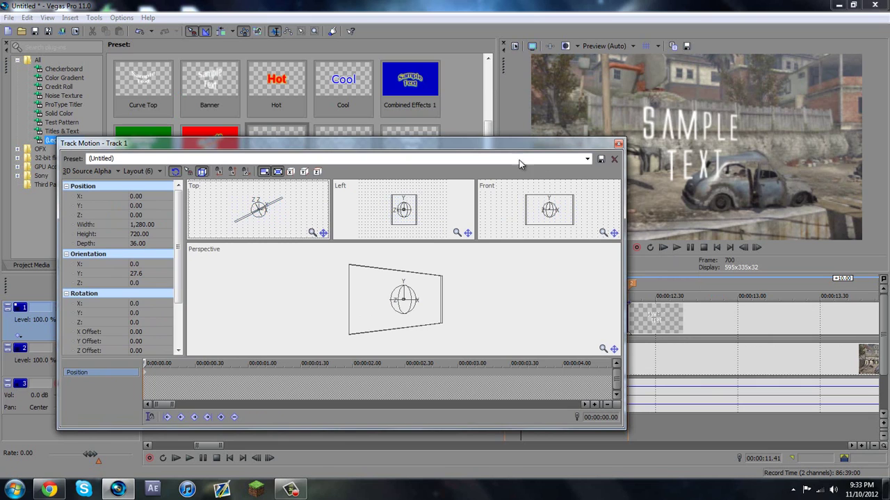
pyautogui.moveTo(586, 146); pyautogui.dragTo(544, 176)
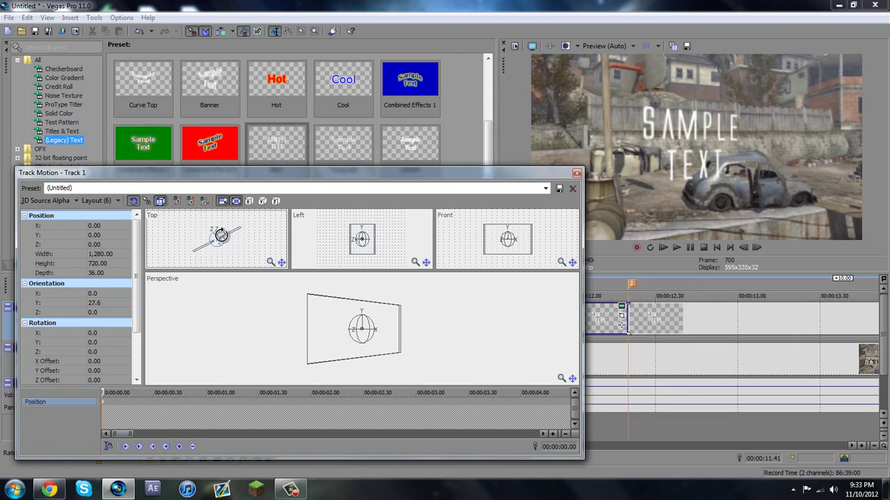
pyautogui.moveTo(220, 234); pyautogui.dragTo(221, 234)
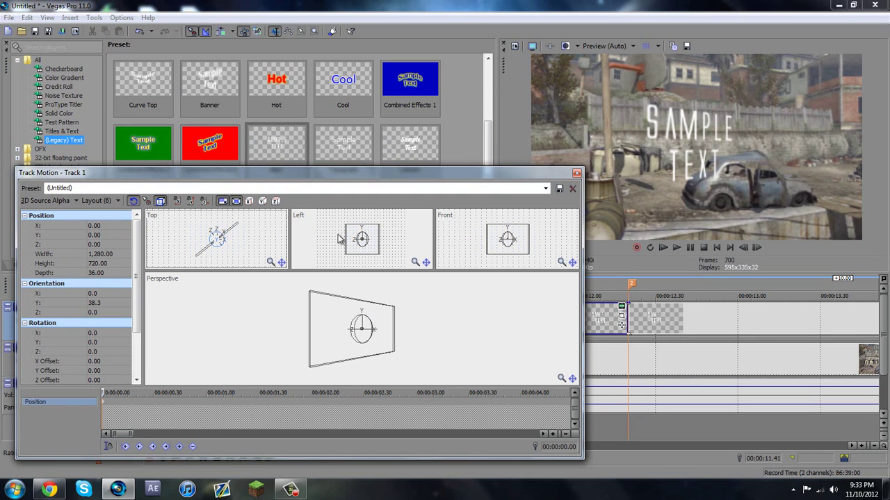
pyautogui.click(575, 173)
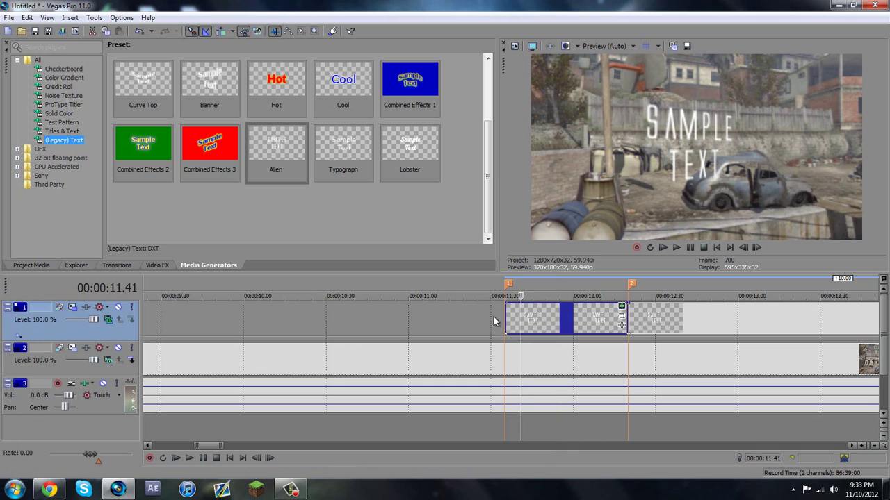
# Shift the first text event's Pan/Crop frame at 00:00:11.35 so the text moves left in the video.
pyautogui.click(506, 314)
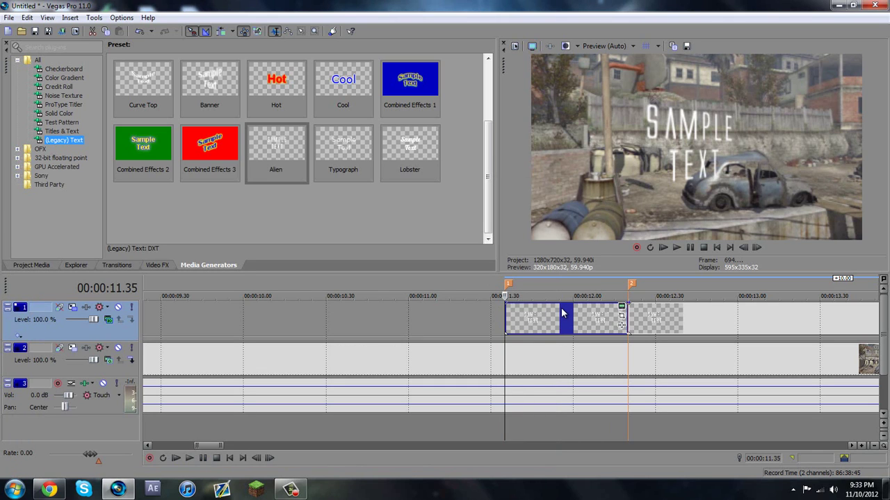
pyautogui.click(622, 317)
pyautogui.moveTo(305, 333)
pyautogui.mouseDown()
pyautogui.moveTo(289, 338)
pyautogui.moveTo(340, 340)
pyautogui.moveTo(305, 341)
pyautogui.mouseUp()
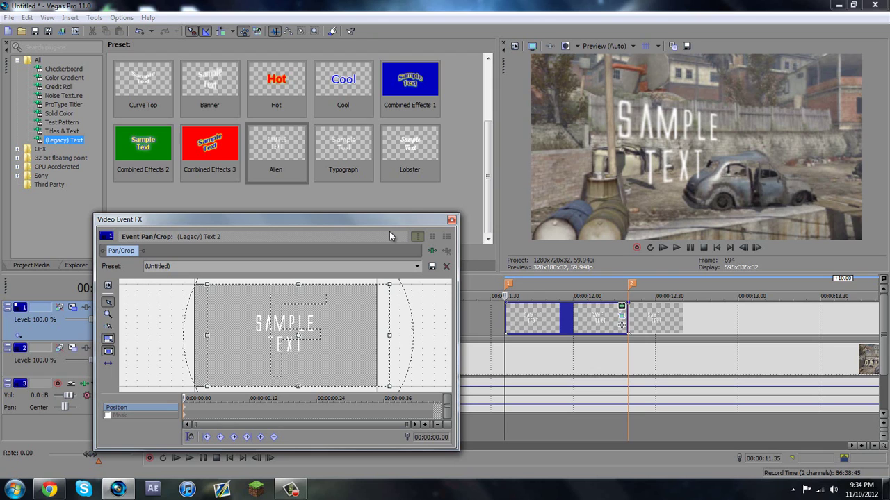
pyautogui.click(451, 221)
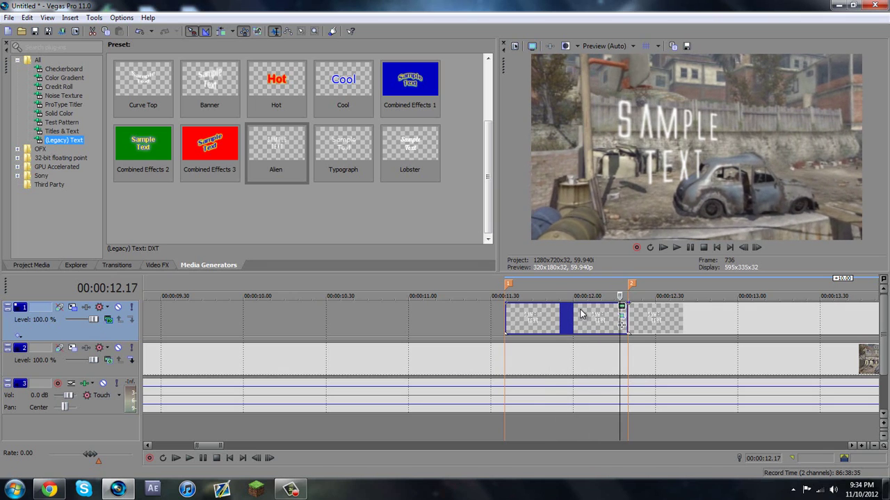
# Copy the first text event and paste its event attributes onto the second text event.
pyautogui.scroll(2, 629, 306)
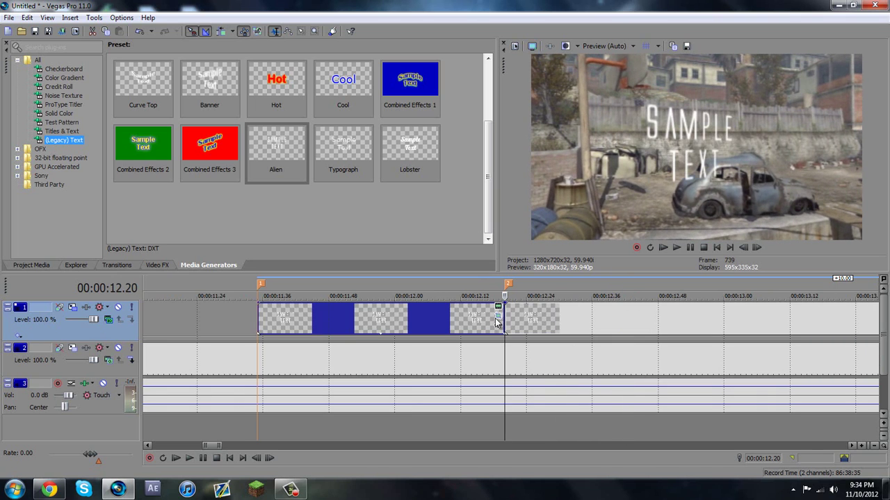
pyautogui.rightClick(468, 314)
pyautogui.click(417, 310)
pyautogui.rightClick(417, 312)
pyautogui.click(460, 139)
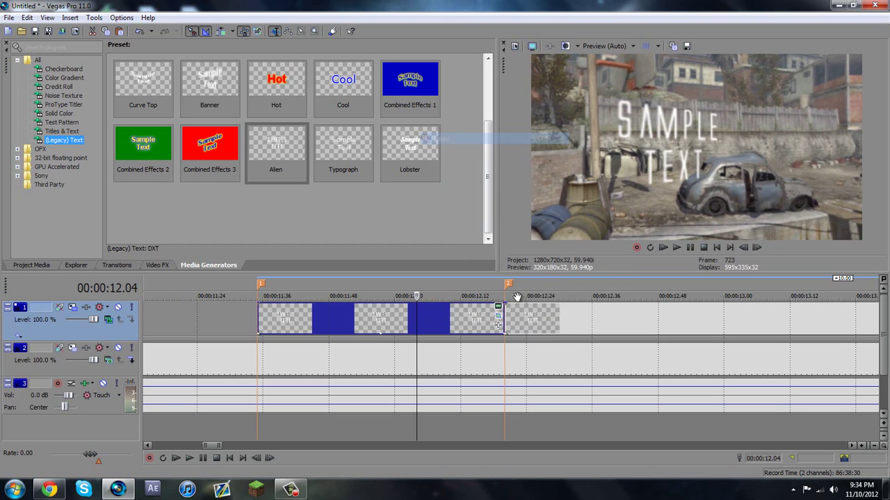
pyautogui.click(526, 319)
pyautogui.rightClick(526, 318)
pyautogui.click(570, 154)
# Play across the split between the text events and compare the frames at 00:00:12.20 and 00:00:12.19.
pyautogui.click(485, 318)
pyautogui.press('space')
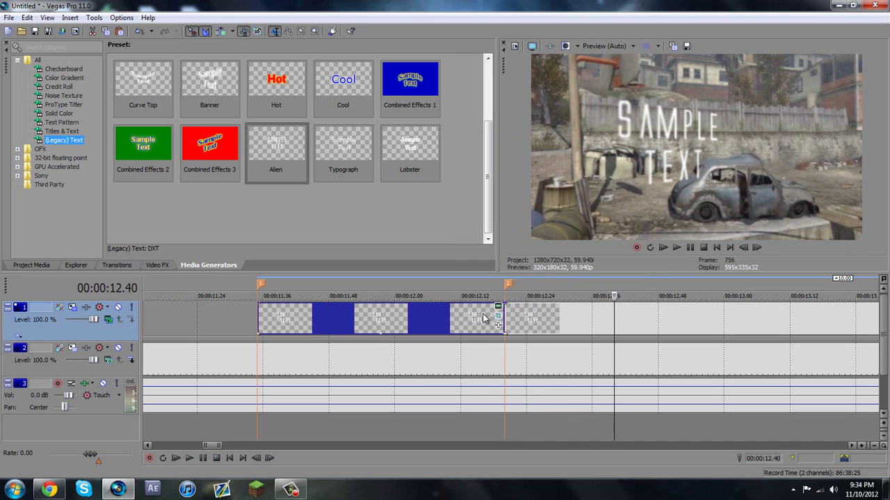
pyautogui.press('space')
pyautogui.click(505, 314)
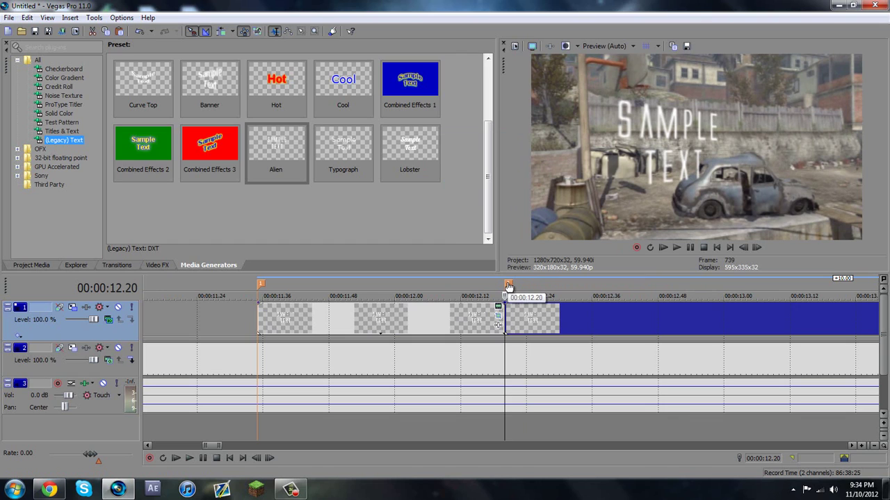
pyautogui.press('Left')
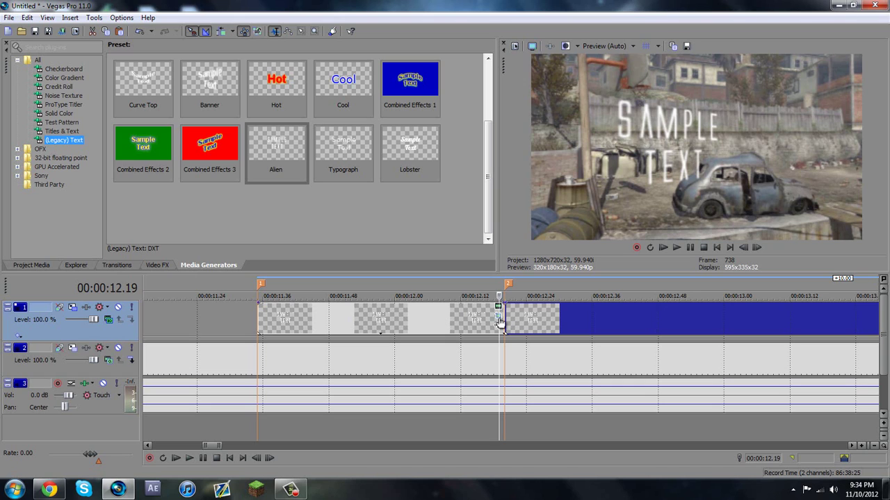
# Nudge the first text event's Pan/Crop frame at 00:00:11.35 so its text shifts slightly left.
pyautogui.click(260, 316)
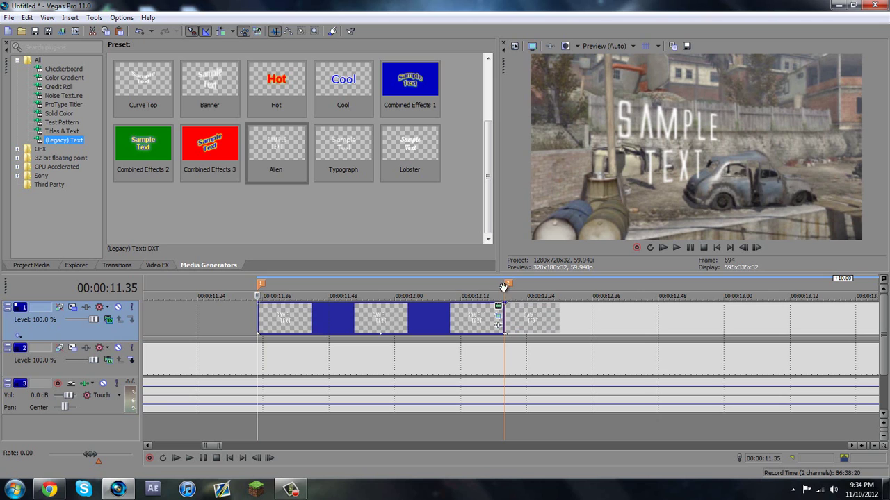
pyautogui.click(497, 316)
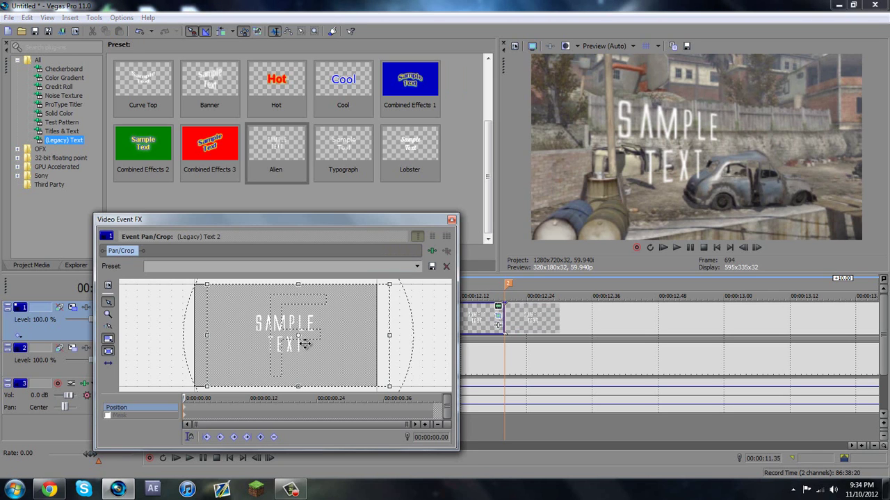
pyautogui.moveTo(310, 342); pyautogui.dragTo(312, 342)
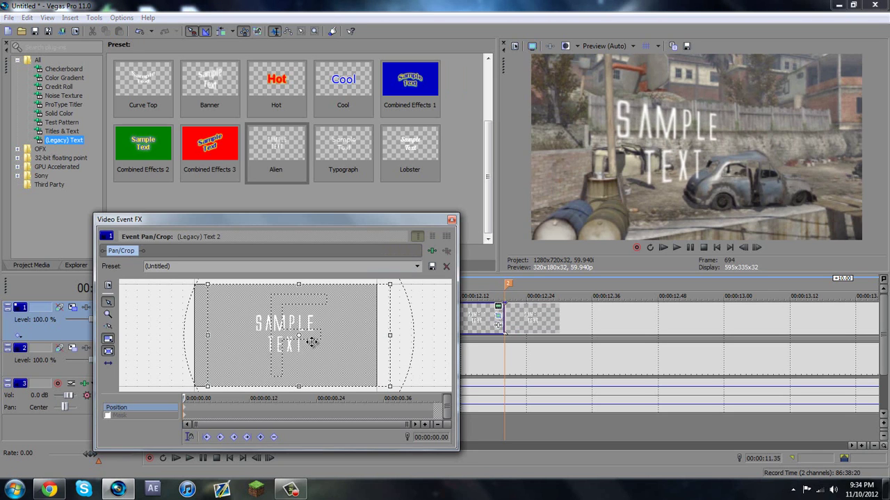
pyautogui.click(451, 220)
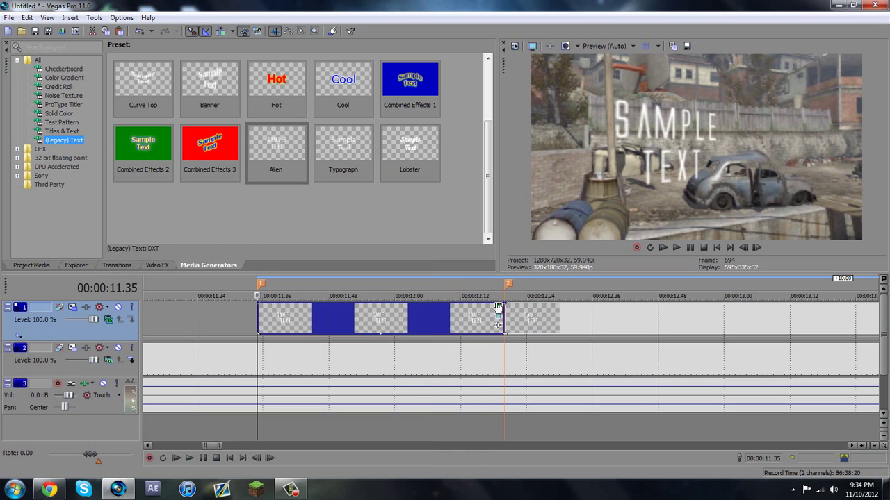
# Reposition the first text event's Pan/Crop frame while viewing 00:00:12.19, placing the text further left in the video.
pyautogui.click(500, 319)
pyautogui.click(497, 318)
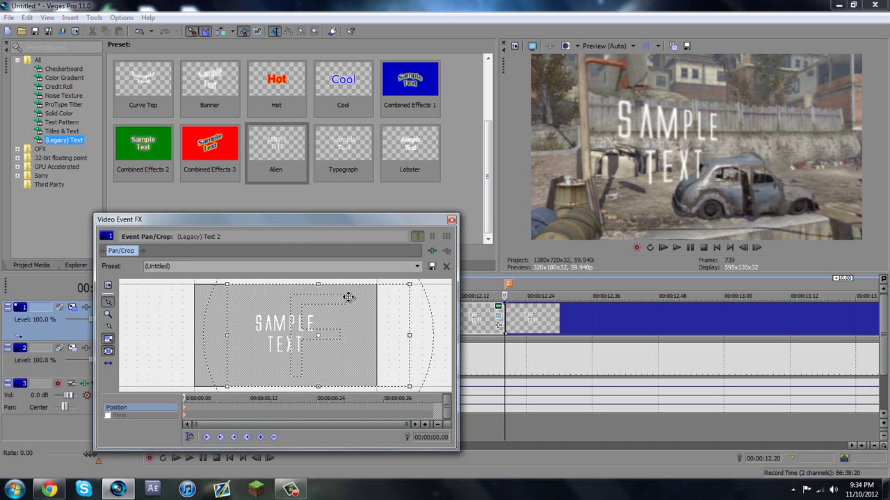
pyautogui.click(498, 325)
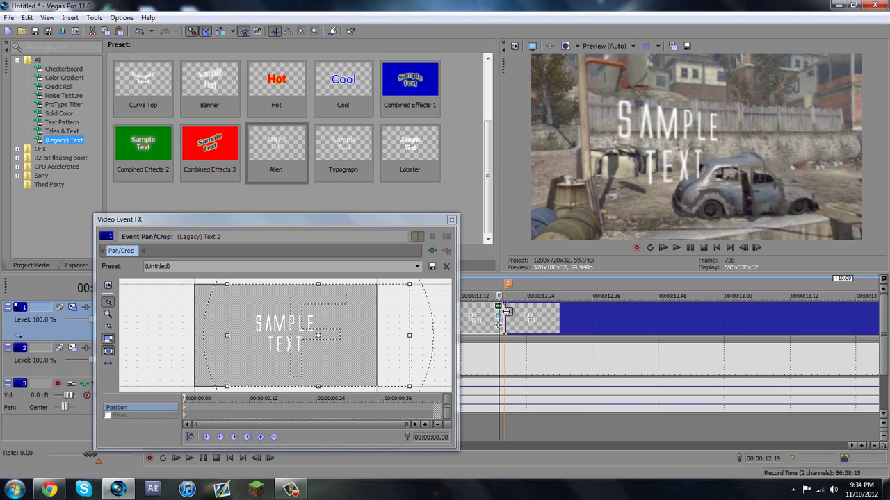
pyautogui.click(330, 319)
pyautogui.moveTo(330, 319); pyautogui.dragTo(320, 321)
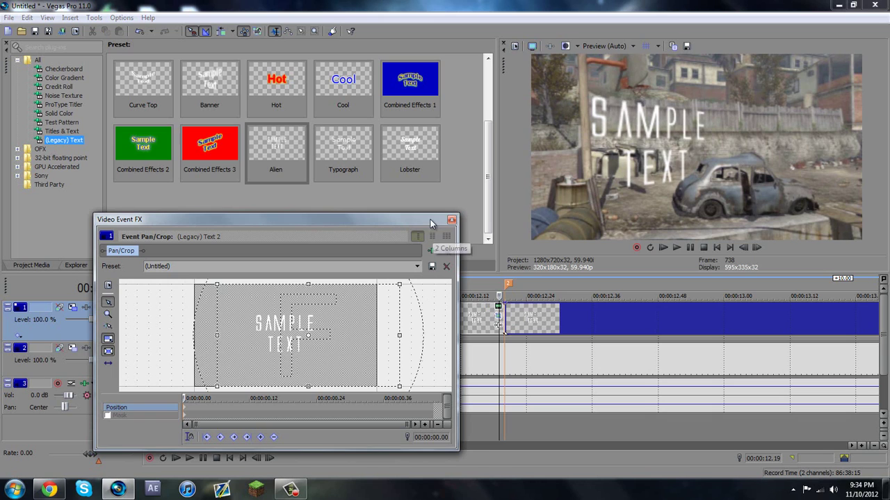
pyautogui.click(451, 220)
# Open the first text event's Pan/Crop settings at 00:00:11.35 and enable Sync Cursor.
pyautogui.click(290, 318)
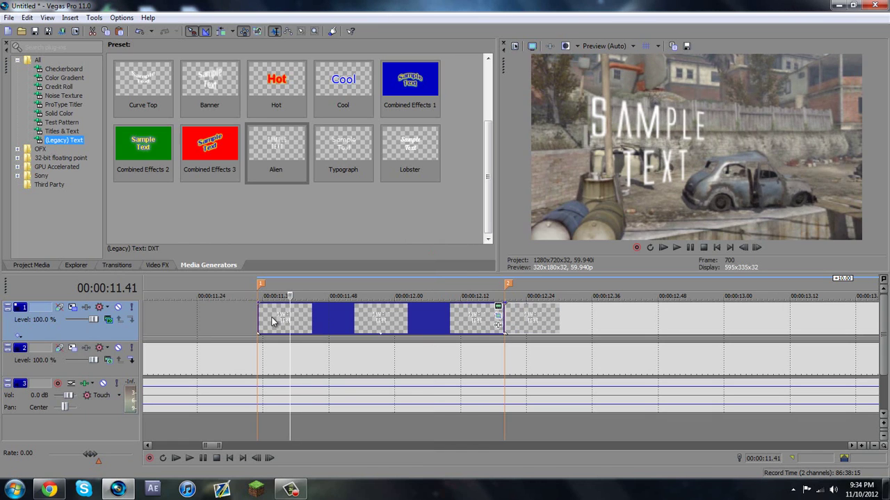
pyautogui.click(261, 319)
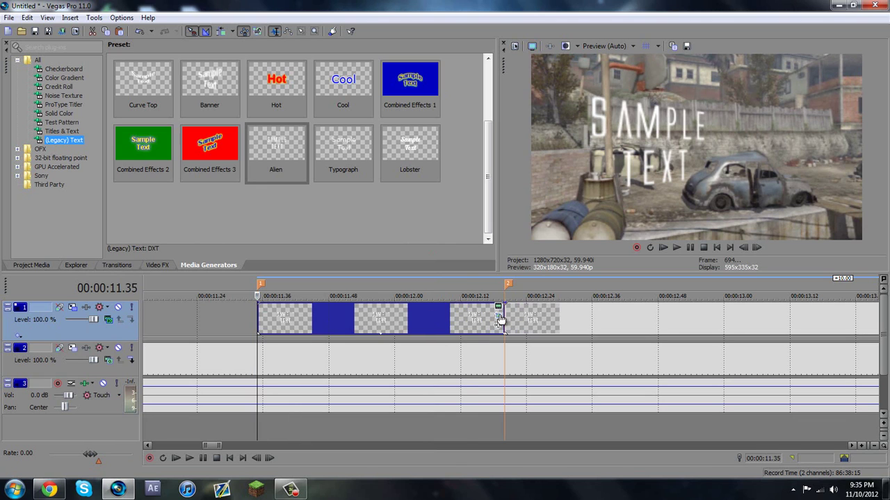
pyautogui.click(496, 309)
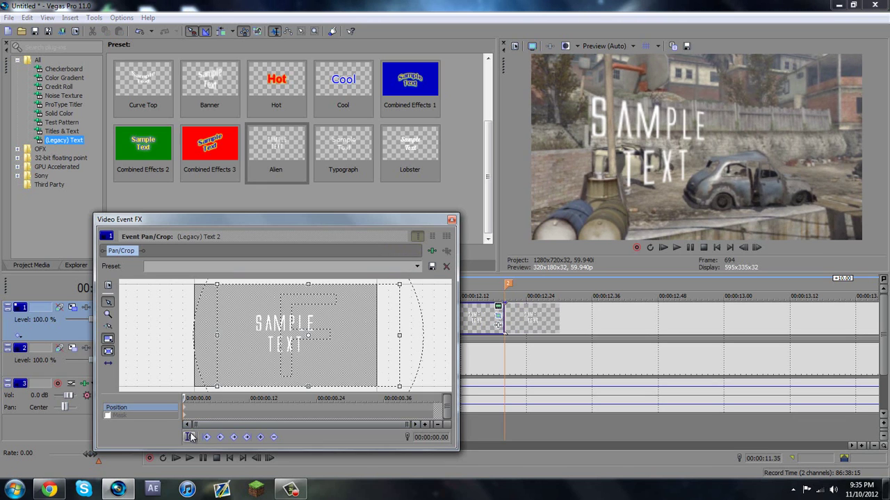
pyautogui.click(189, 437)
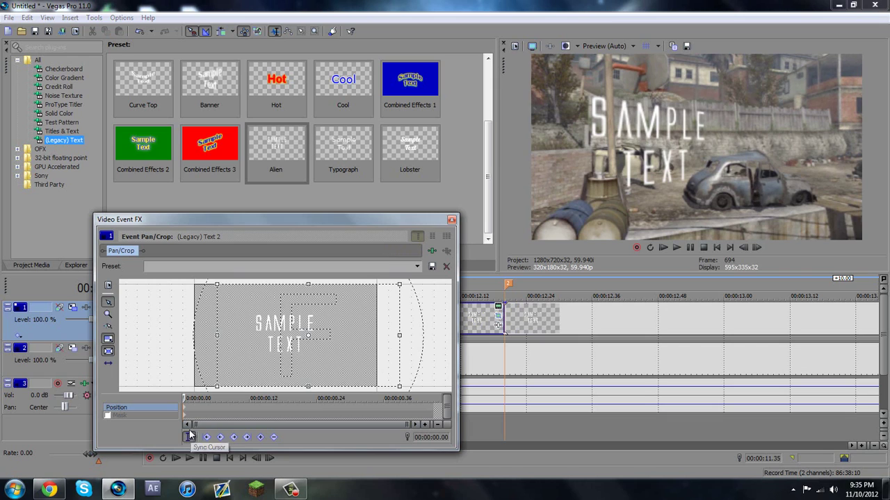
# Scrub the Pan/Crop keyframe cursor, return it to the start, and move the frame so the text shifts right at the first keyframe.
pyautogui.click(187, 398)
pyautogui.moveTo(201, 400); pyautogui.dragTo(216, 400)
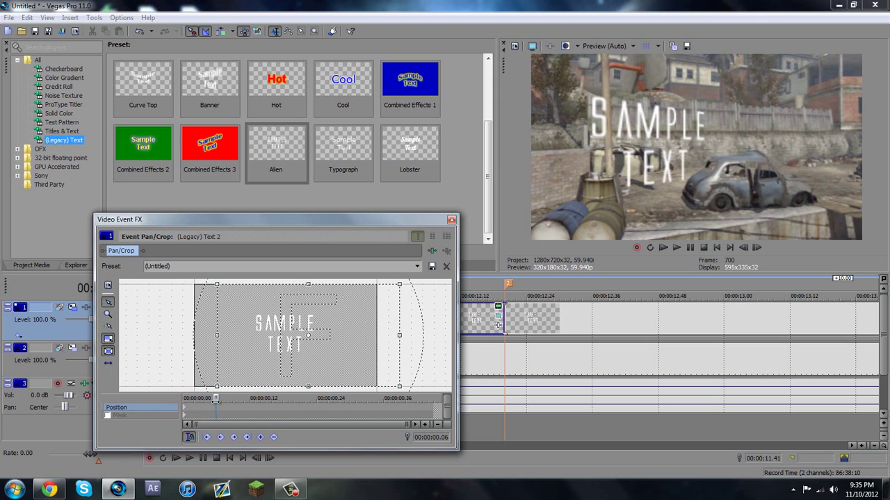
pyautogui.moveTo(260, 367)
pyautogui.mouseDown()
pyautogui.moveTo(250, 351)
pyautogui.moveTo(259, 353)
pyautogui.mouseUp()
pyautogui.moveTo(216, 398); pyautogui.dragTo(174, 400)
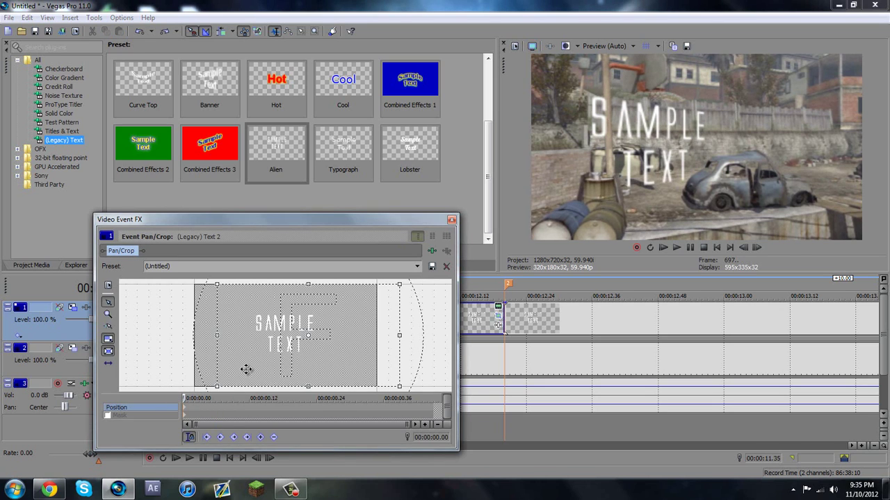
pyautogui.moveTo(312, 350)
pyautogui.mouseDown()
pyautogui.moveTo(324, 345)
pyautogui.moveTo(299, 345)
pyautogui.mouseUp()
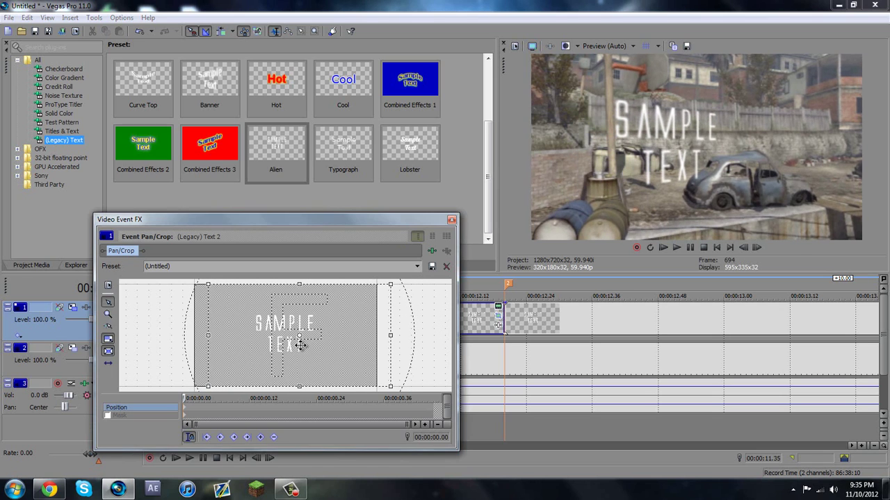
pyautogui.click(452, 221)
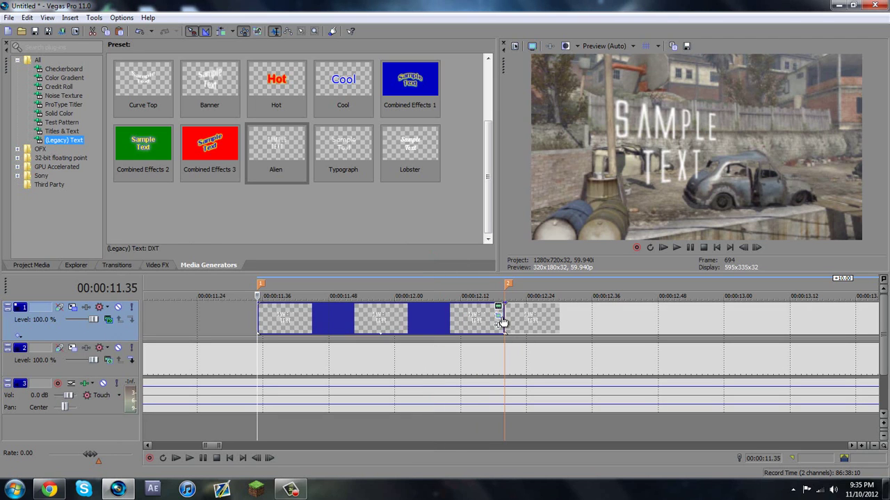
# Add a Pan/Crop keyframe at 00:00:00.44 of the first text event with the text moved left in the video.
pyautogui.click(505, 321)
pyautogui.click(502, 321)
pyautogui.click(497, 306)
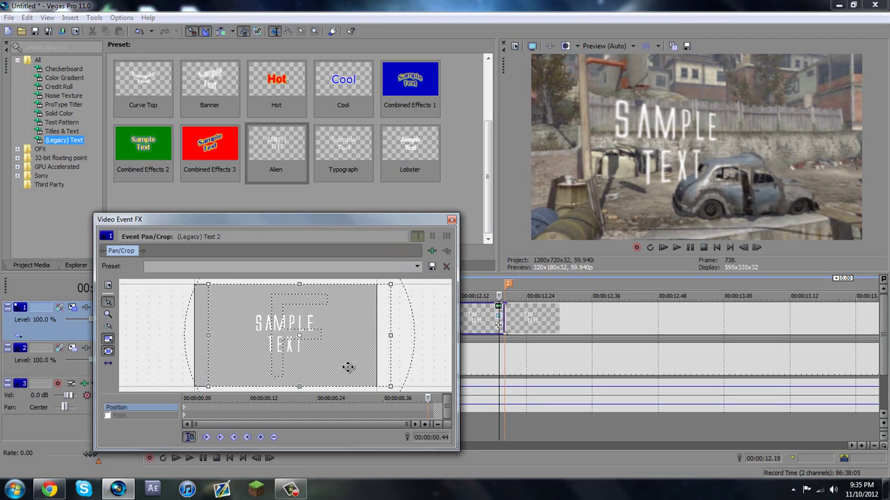
pyautogui.moveTo(349, 363); pyautogui.dragTo(357, 362)
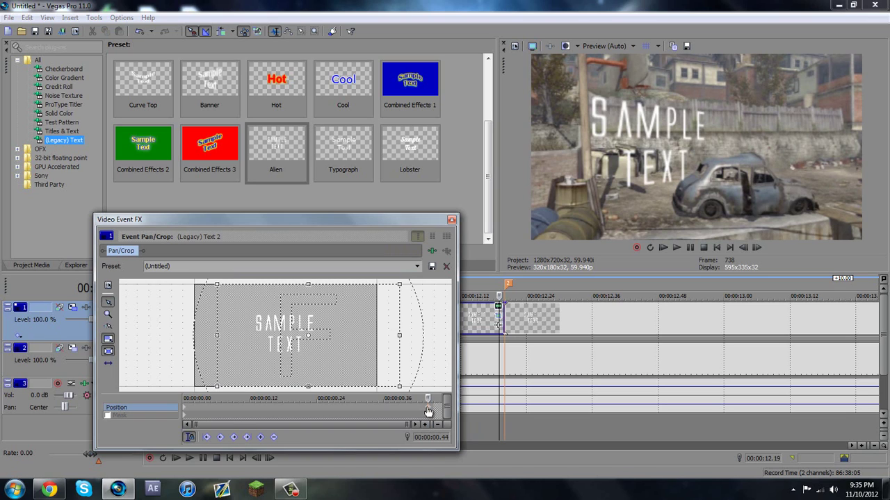
pyautogui.click(451, 220)
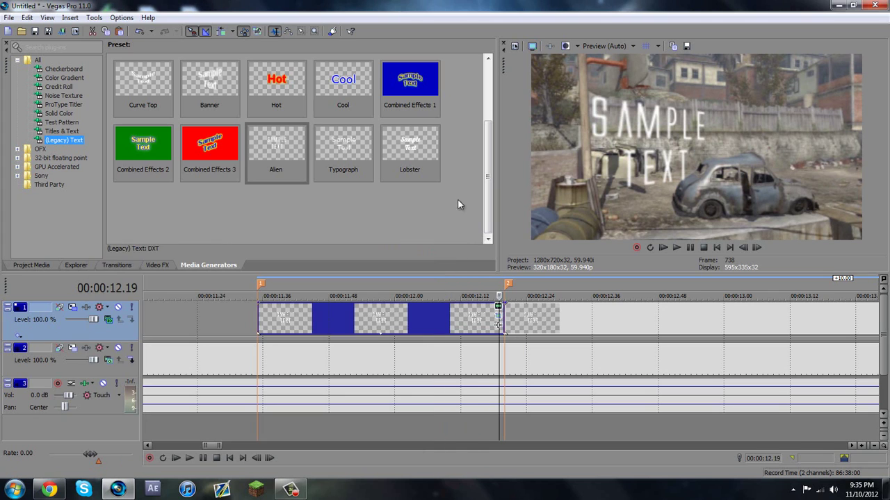
# Enter 200 for the setting in the program preferences and apply the change.
pyautogui.click(121, 18)
pyautogui.click(139, 324)
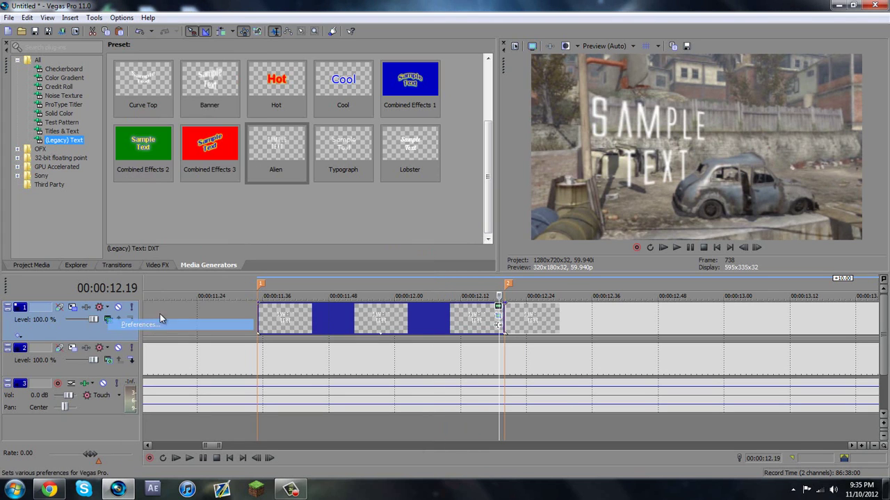
pyautogui.click(369, 71)
pyautogui.write('200')
pyautogui.press('Return')
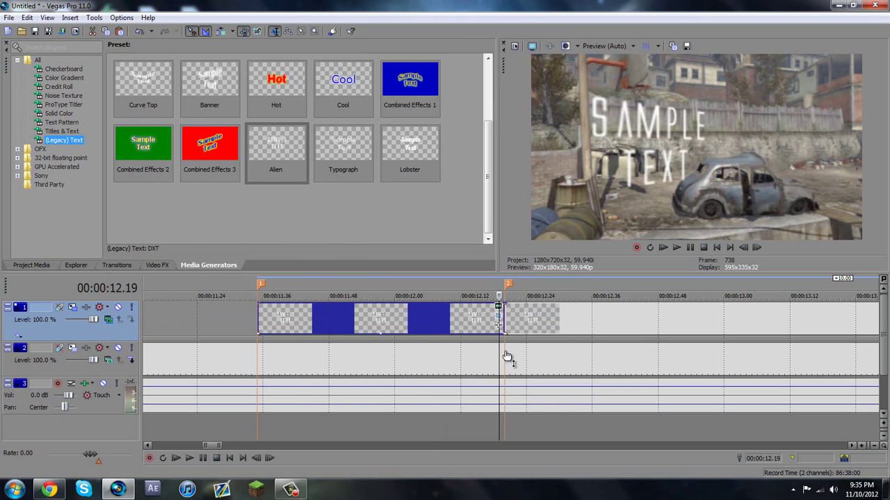
# Select the time range from 00:00:11.32 to 00:00:12.30 around the first text event and play it back.
pyautogui.moveTo(559, 409); pyautogui.dragTo(242, 394)
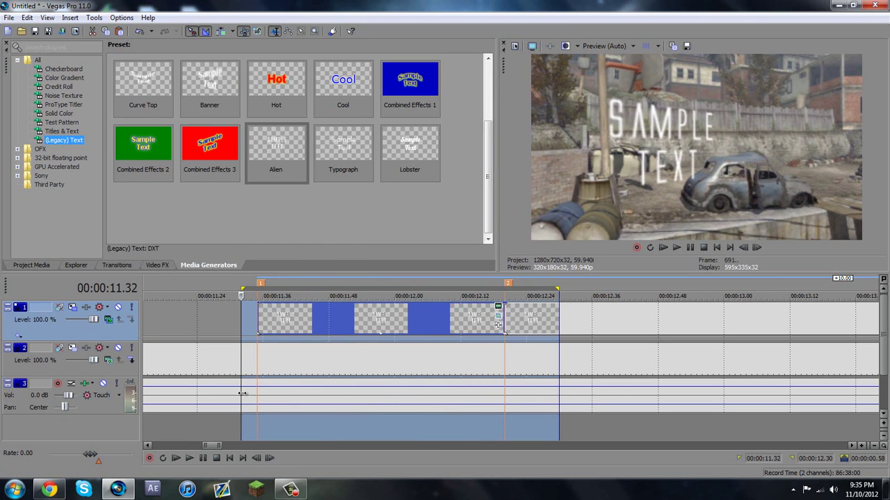
pyautogui.click(242, 393)
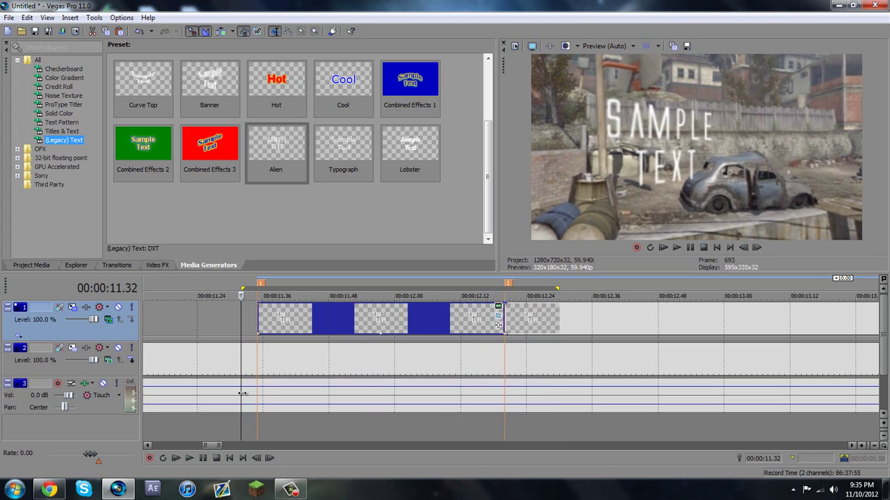
pyautogui.press('space')
pyautogui.press('space')
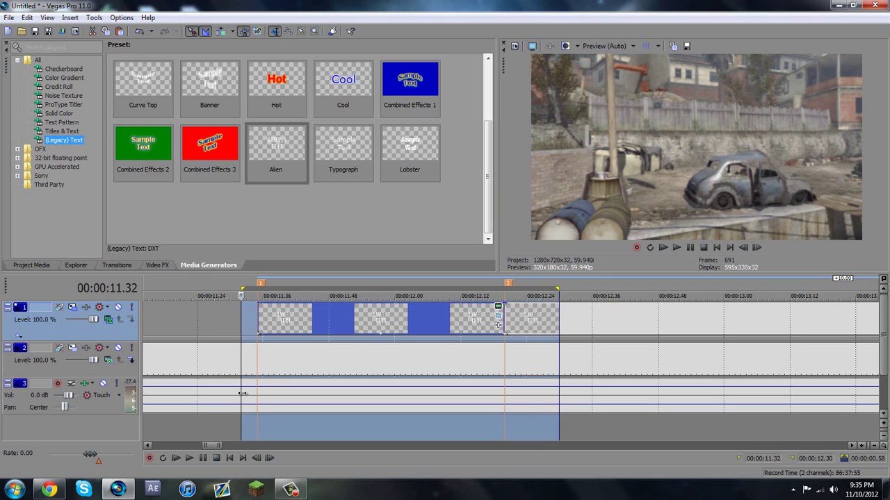
# Add a fade-in to the first text event, stretched across its full length up to marker 2.
pyautogui.click(519, 317)
pyautogui.scroll(-4, 570, 310)
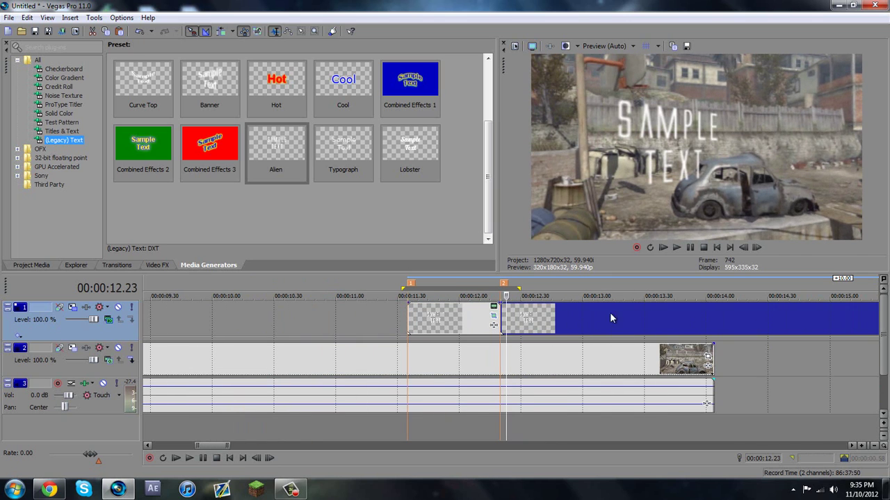
pyautogui.scroll(4, 537, 359)
pyautogui.moveTo(238, 300); pyautogui.dragTo(477, 306)
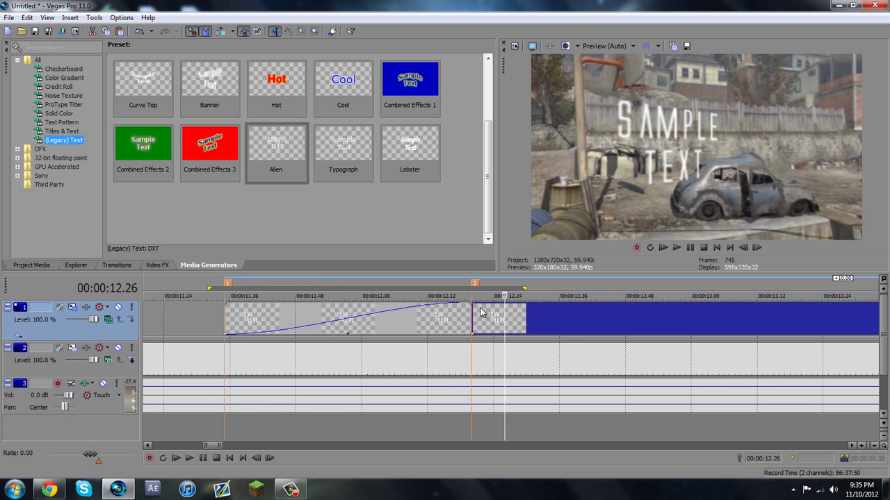
# Play the range from 00:00:11.32 to preview the text's fade-in and motion.
pyautogui.press('Home')
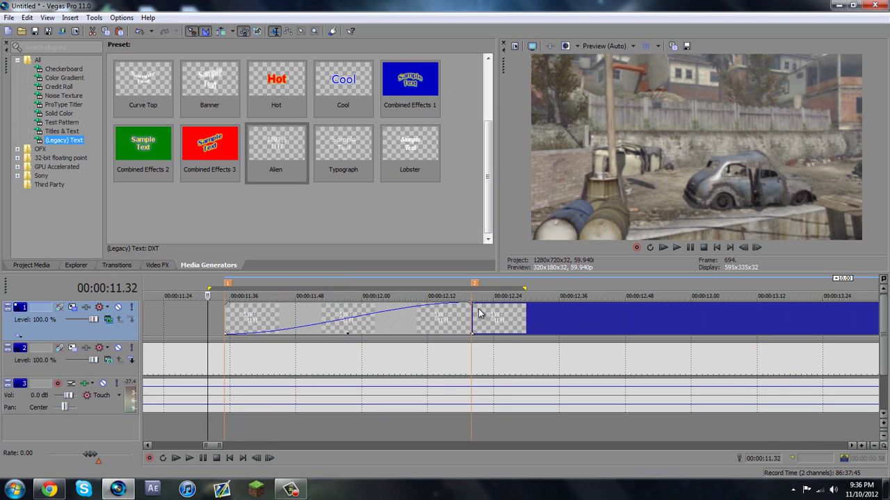
pyautogui.press('space')
pyautogui.press('space')
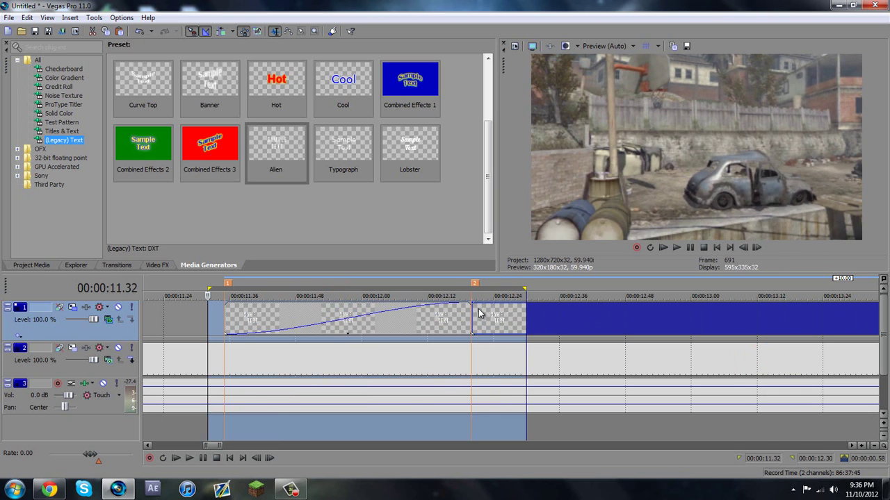
# Replay the selected range and check the text at 00:00:12.15 in the first text event.
pyautogui.press('space')
pyautogui.press('space')
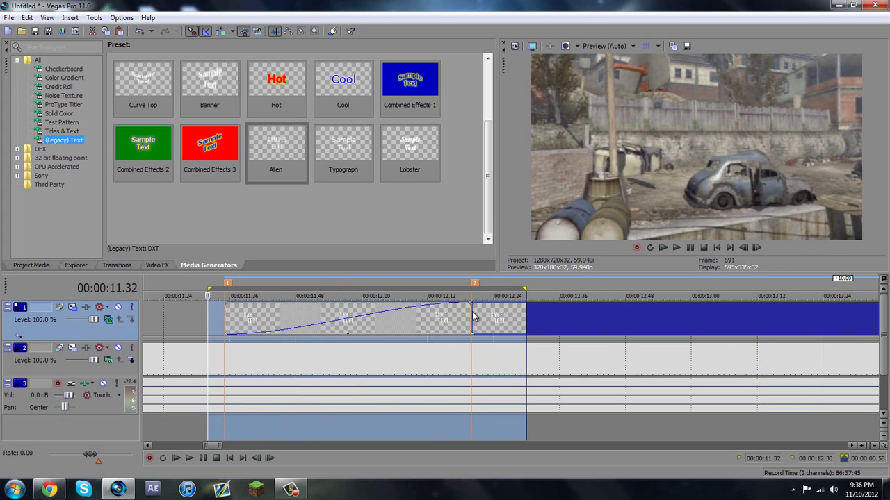
pyautogui.click(443, 316)
pyautogui.rightClick(443, 316)
# Advance frame by frame through the second text event to 00:00:12.31, comparing the text's position with the scene.
pyautogui.click(483, 315)
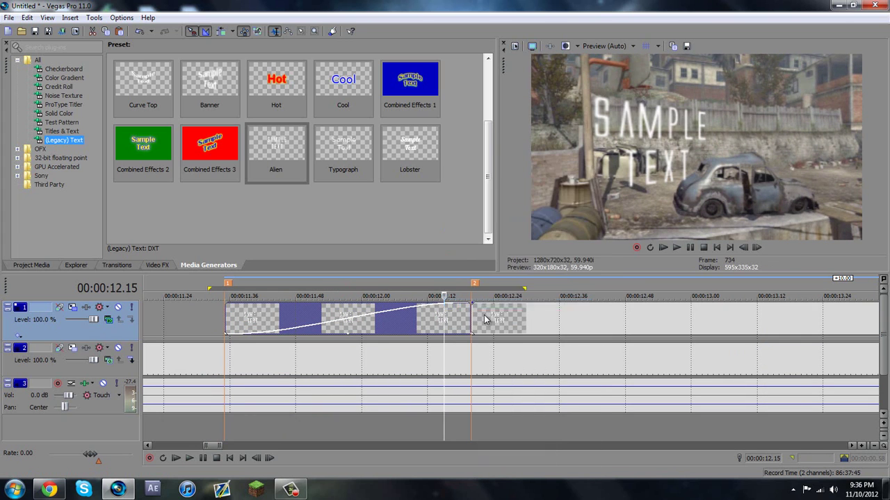
pyautogui.rightClick(484, 315)
pyautogui.click(489, 323)
pyautogui.press('Right')
pyautogui.press('Right')
pyautogui.press('Right')
pyautogui.press('Right')
pyautogui.press('Right')
pyautogui.press('Right')
pyautogui.press('Right')
pyautogui.press('Right')
pyautogui.press('Right')
pyautogui.press('Right')
pyautogui.press('Right')
pyautogui.press('Right')
pyautogui.press('Right')
pyautogui.press('Right')
pyautogui.press('Right')
pyautogui.press('Right')
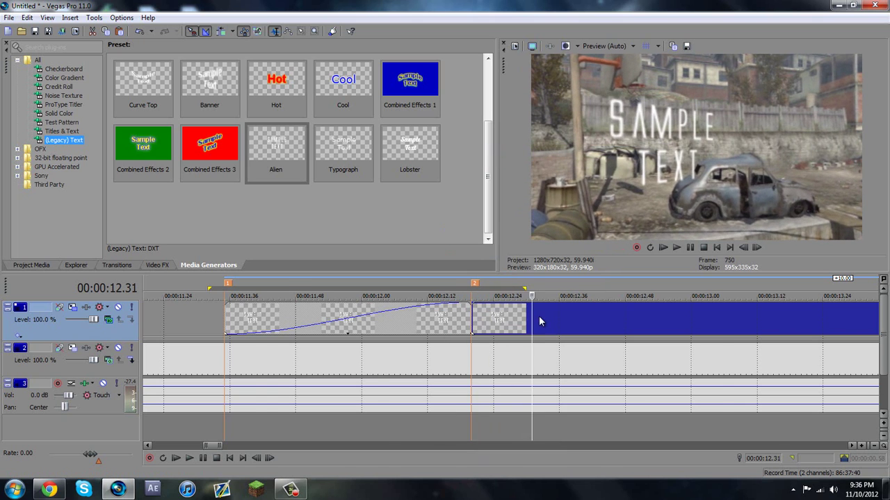
pyautogui.scroll(-10, 540, 321)
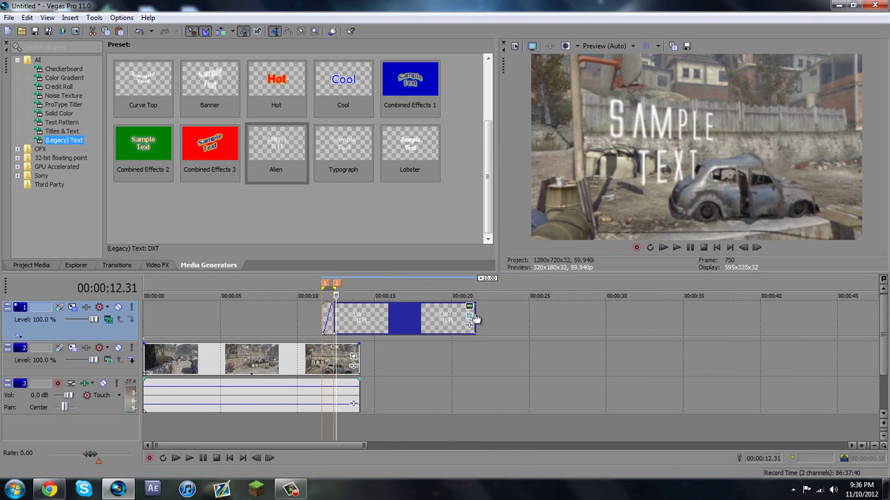
pyautogui.click(469, 307)
pyautogui.click(203, 412)
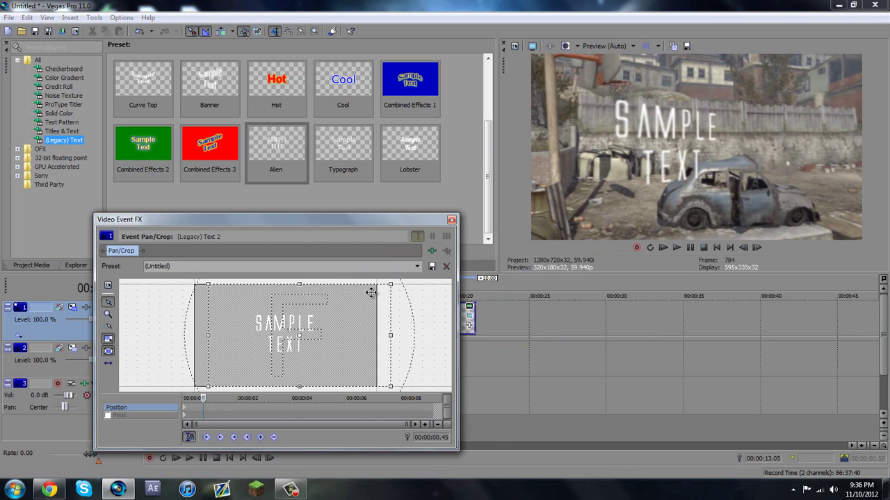
pyautogui.click(451, 220)
# Shift the text slightly left at the start of the second text event, near marker 2, using Event Pan/Crop.
pyautogui.scroll(8, 399, 318)
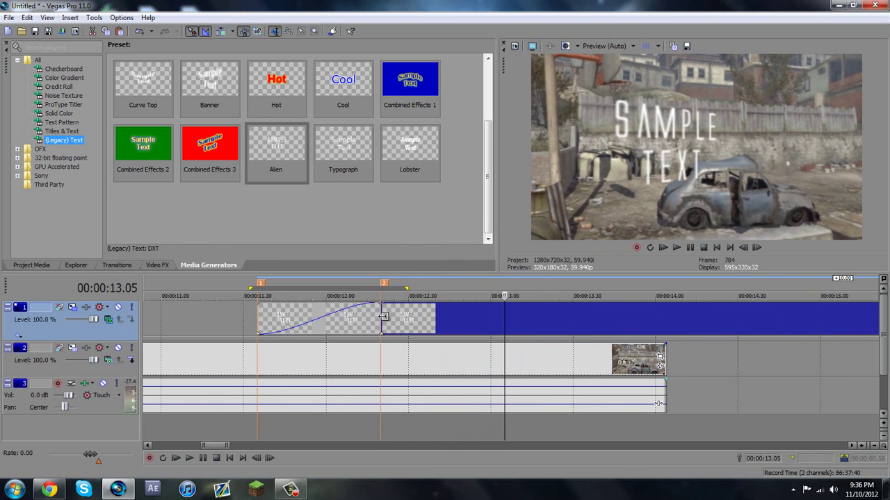
pyautogui.click(382, 318)
pyautogui.scroll(-5, 382, 318)
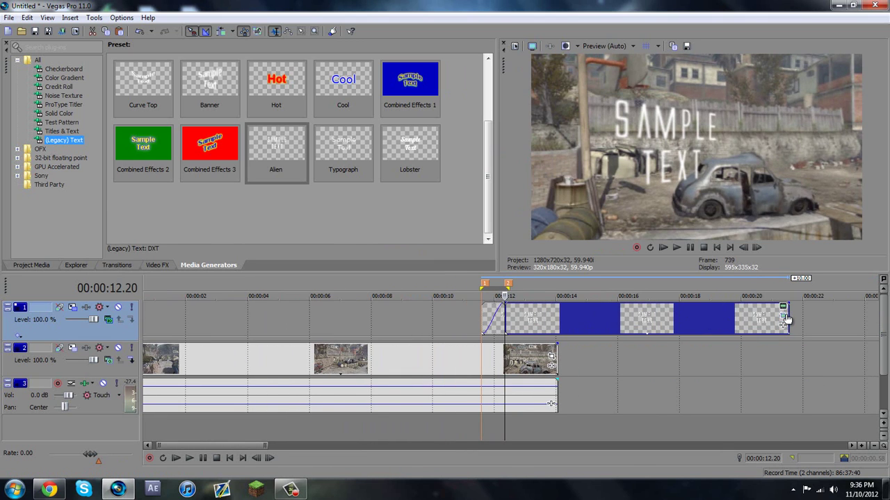
pyautogui.click(783, 318)
pyautogui.moveTo(321, 351); pyautogui.dragTo(323, 352)
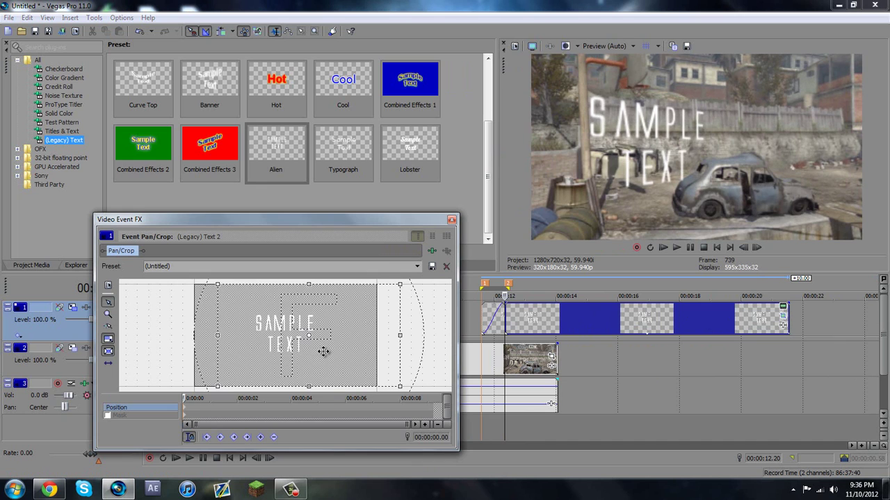
pyautogui.click(451, 220)
# Place a marker at 00:00:13.35, close to the end of the gameplay clip.
pyautogui.click(533, 321)
pyautogui.scroll(3, 533, 321)
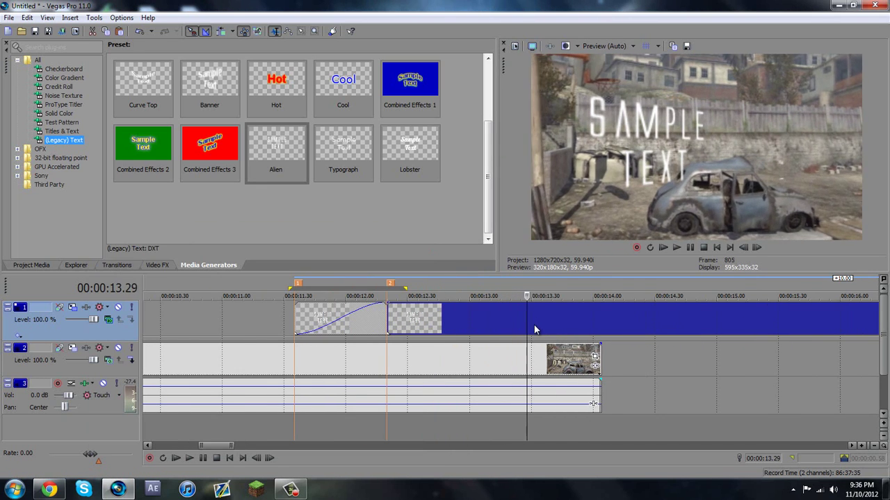
pyautogui.click(533, 325)
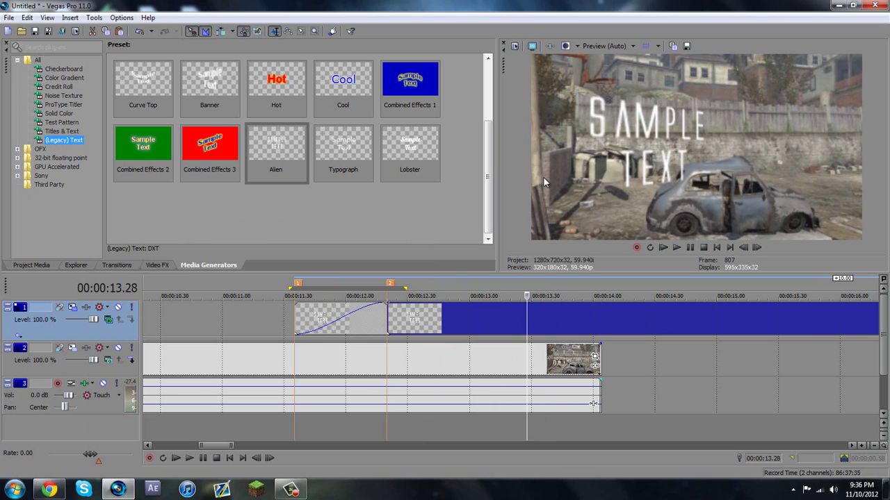
pyautogui.press('Right')
pyautogui.press('Right')
pyautogui.press('Right')
pyautogui.press('Right')
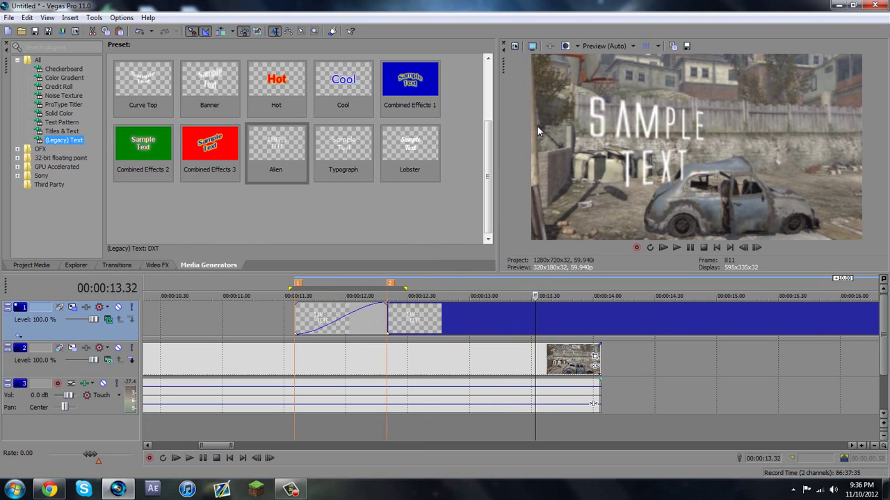
pyautogui.press('Right')
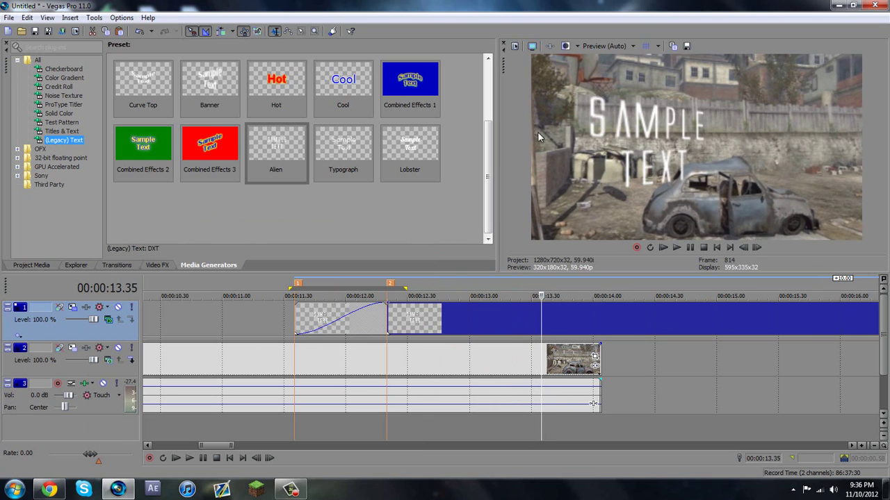
pyautogui.press('m')
# Add a Pan/Crop position keyframe at marker 3 in the second text event, moving the text further left.
pyautogui.scroll(-5, 542, 314)
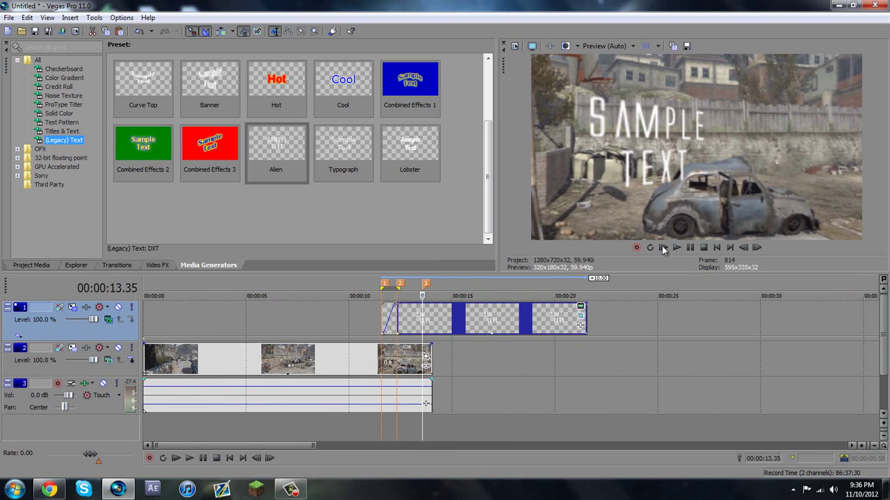
pyautogui.click(580, 308)
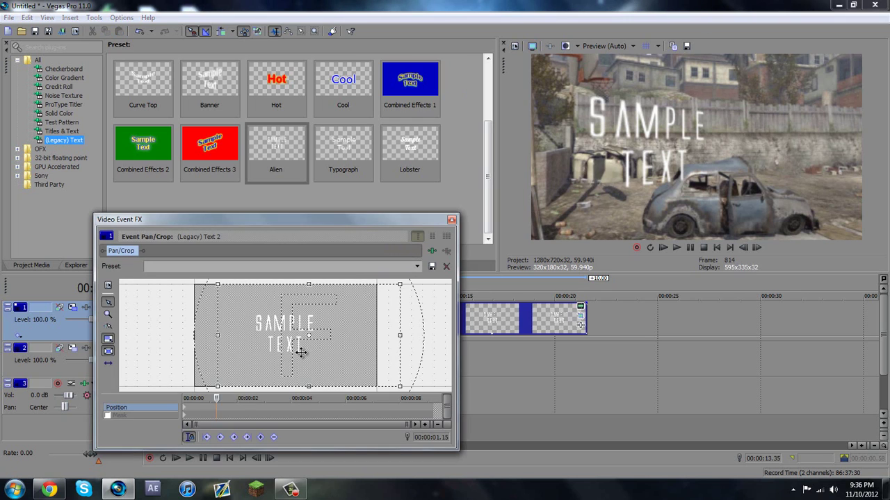
pyautogui.moveTo(306, 350); pyautogui.dragTo(316, 351)
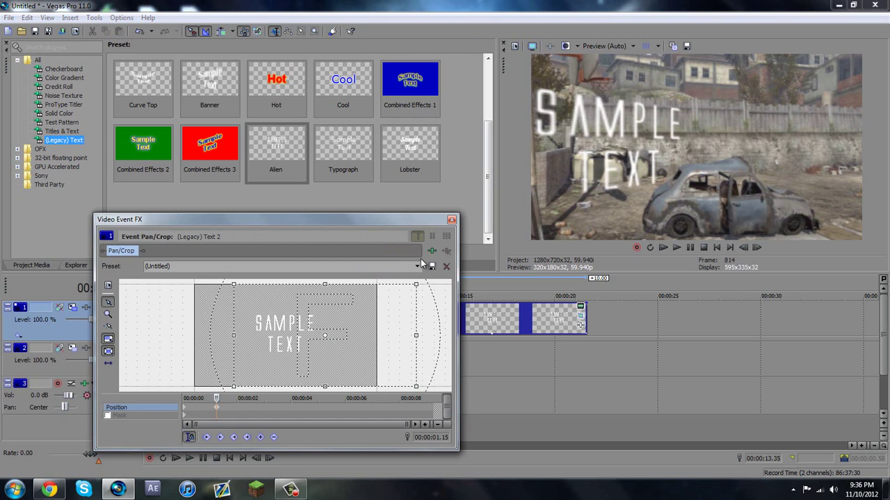
pyautogui.click(451, 220)
# Split the second text event at marker 3.
pyautogui.scroll(6, 525, 326)
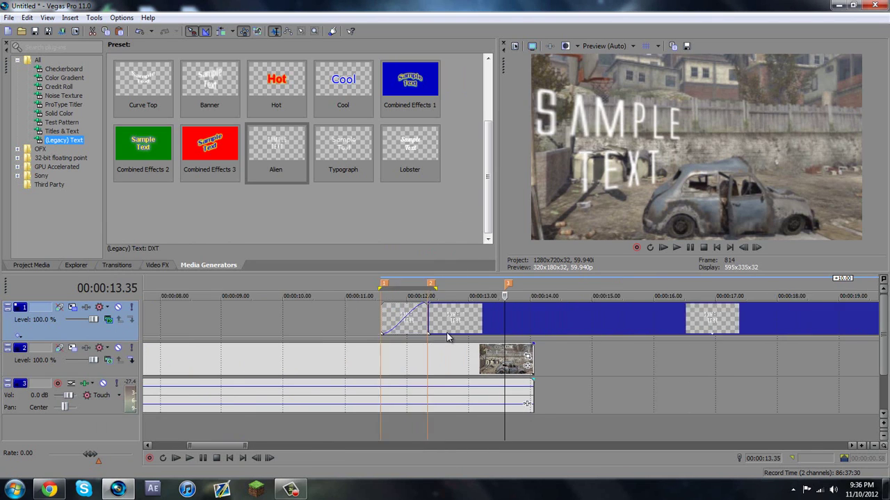
pyautogui.press('s')
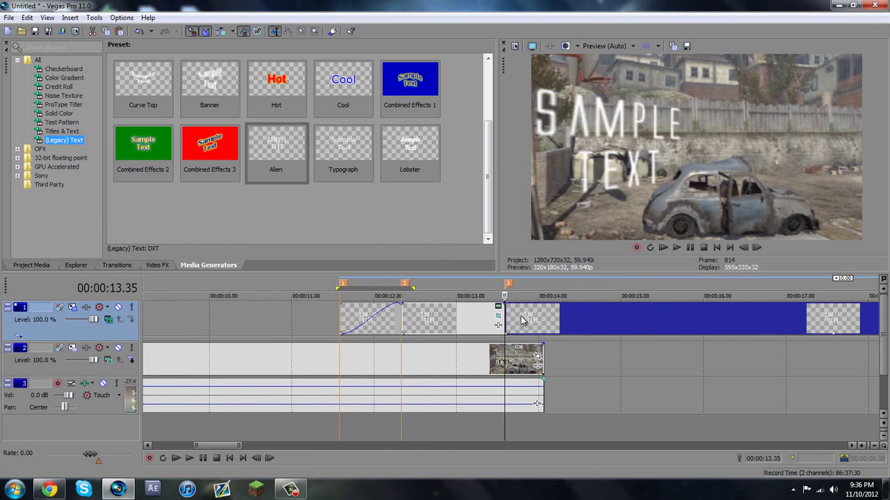
pyautogui.scroll(2, 524, 320)
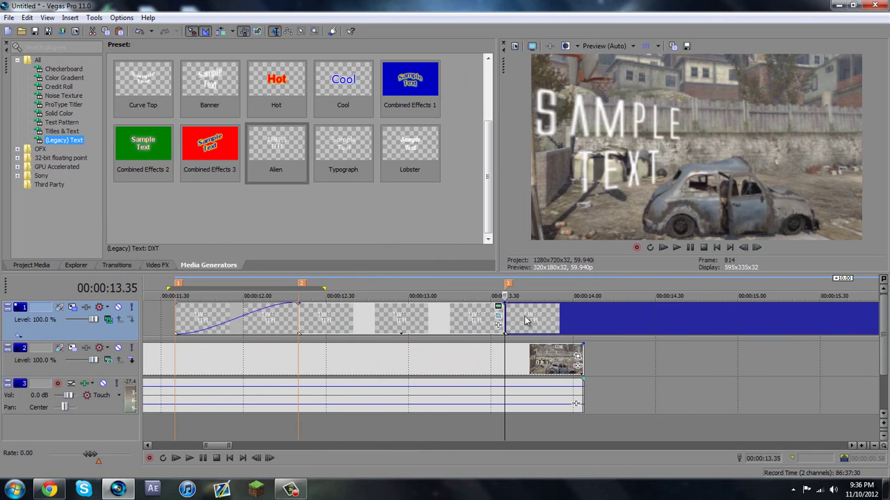
# Shorten the last text event to end at 00:00:13.56 and fade it out across its full length.
pyautogui.click(571, 316)
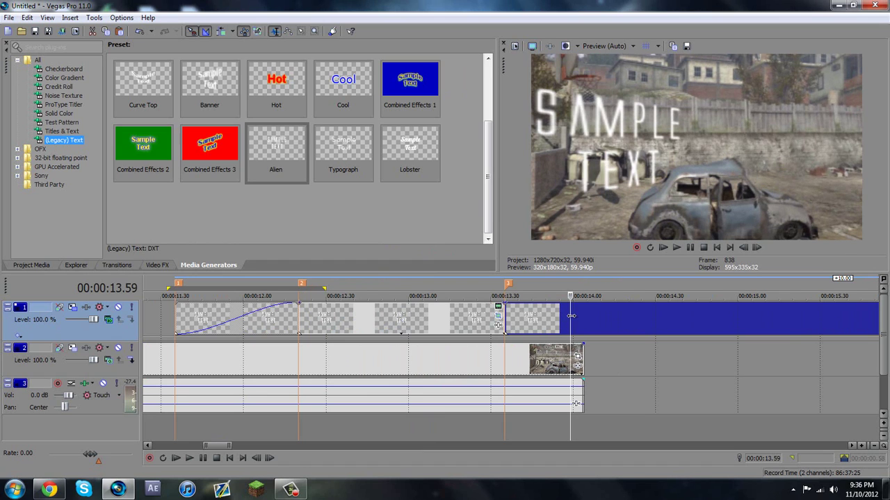
pyautogui.click(563, 316)
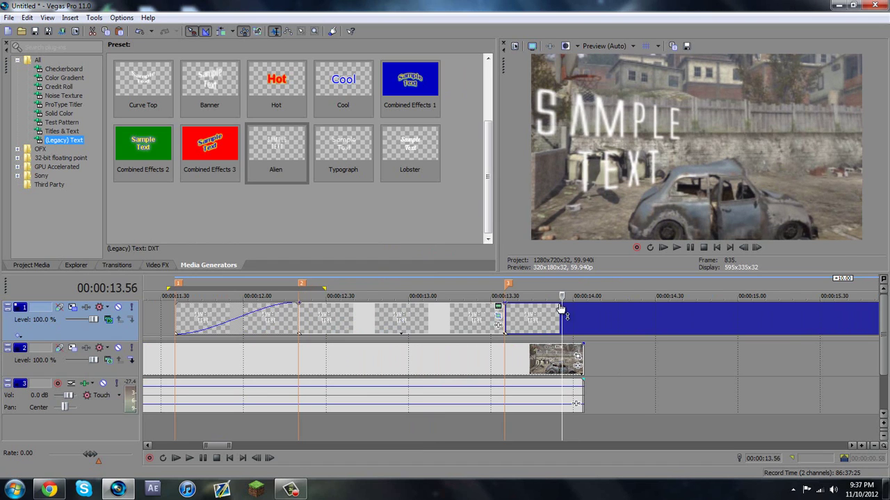
pyautogui.moveTo(557, 306); pyautogui.dragTo(302, 339)
# Play the range from 00:00:11.28 to 00:00:14.23 to preview the text's motion and fades.
pyautogui.scroll(-2, 448, 316)
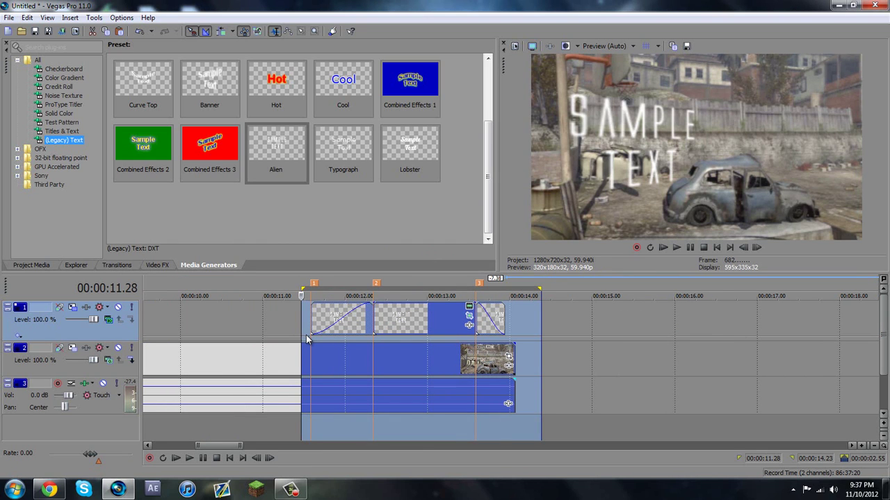
pyautogui.click(308, 339)
pyautogui.press('space')
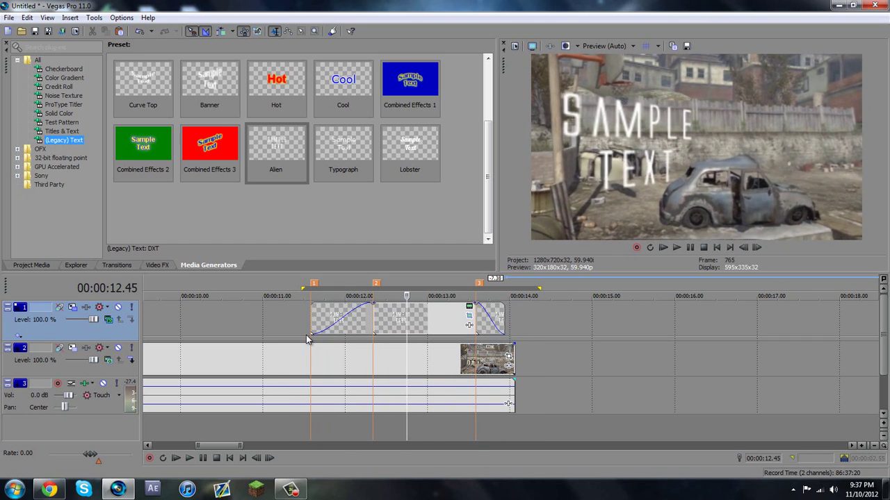
pyautogui.press('space')
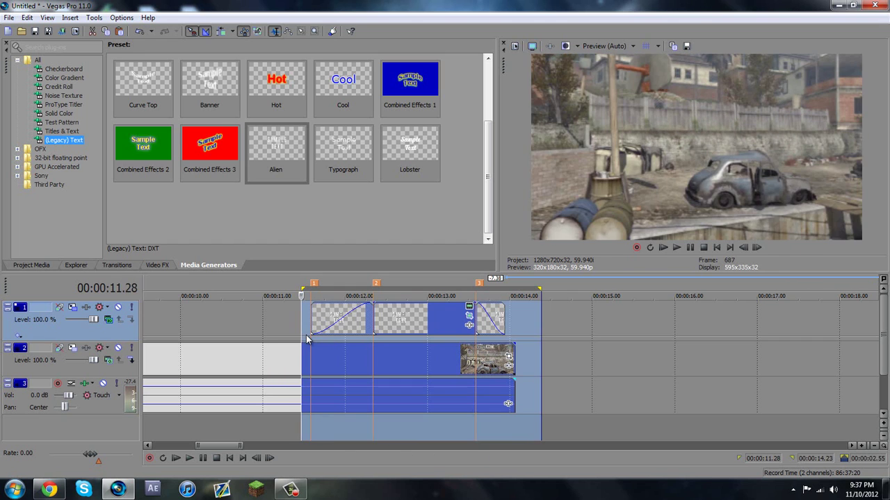
pyautogui.press('space')
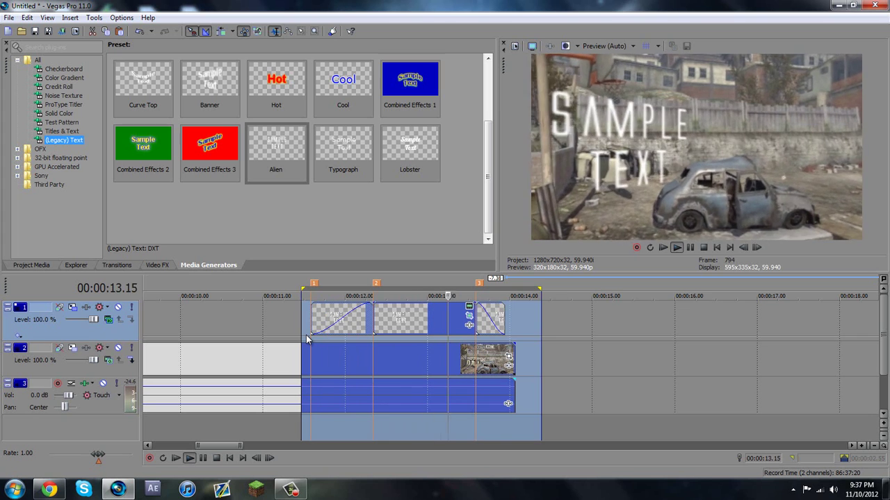
pyautogui.click(341, 318)
pyautogui.press('space')
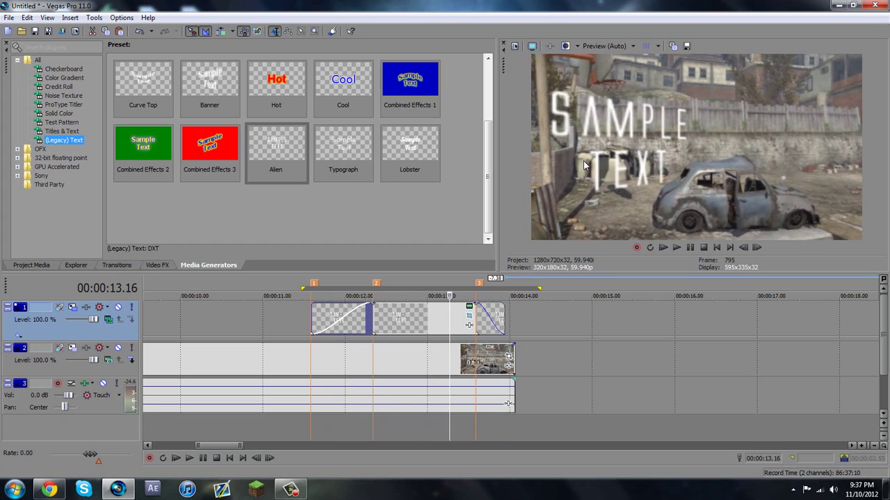
# Scrub between 00:00:13.07 and 00:00:13.31 to compare the text's drift with the background.
pyautogui.press('Return')
pyautogui.press('j')
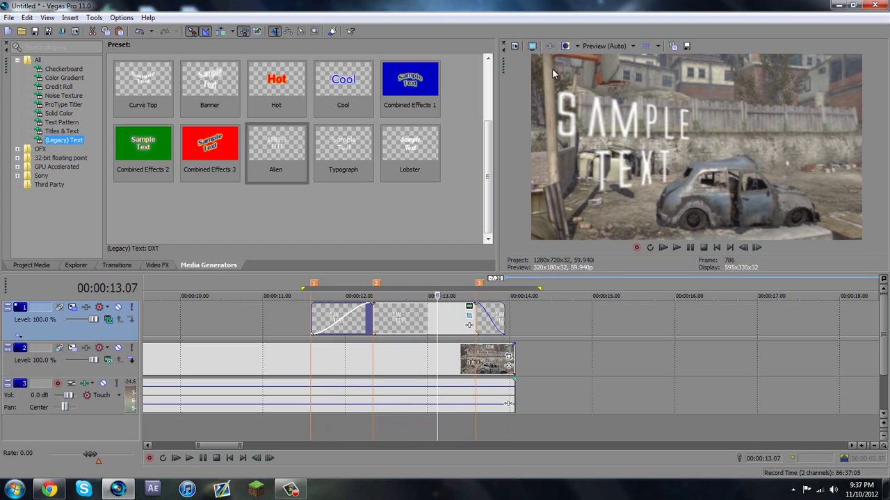
pyautogui.press('l')
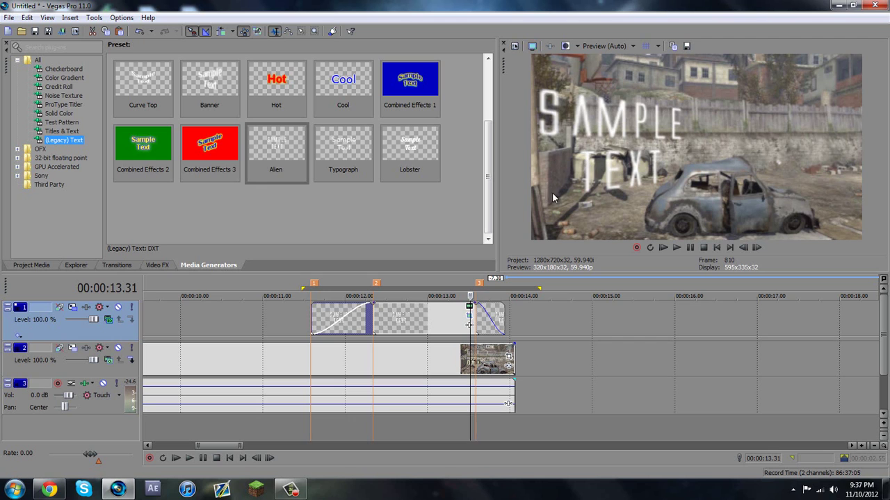
# Enlarge the text at the second text event's last Pan/Crop keyframe, 00:00:01.15, by shrinking the crop frame.
pyautogui.click(399, 316)
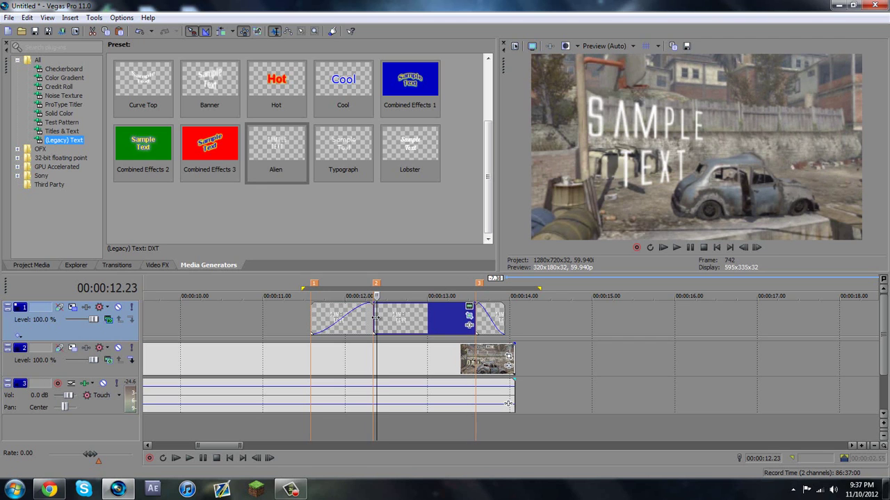
pyautogui.click(469, 319)
pyautogui.click(432, 411)
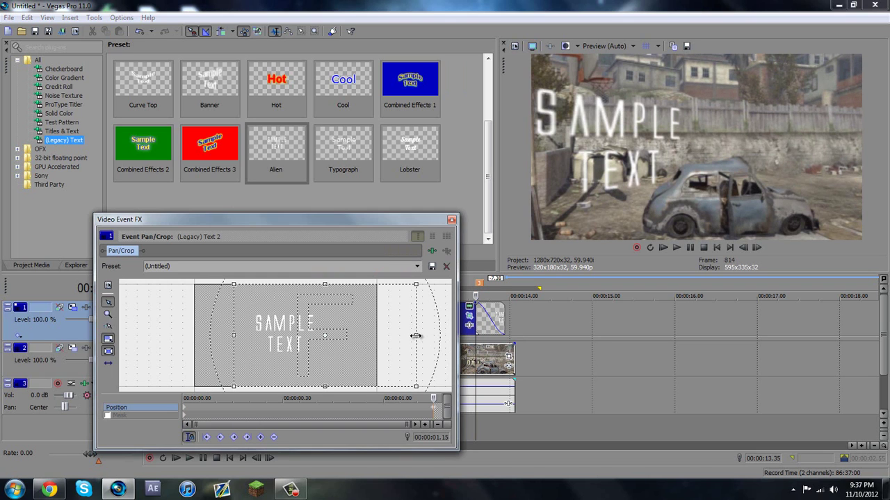
pyautogui.moveTo(415, 336); pyautogui.dragTo(406, 335)
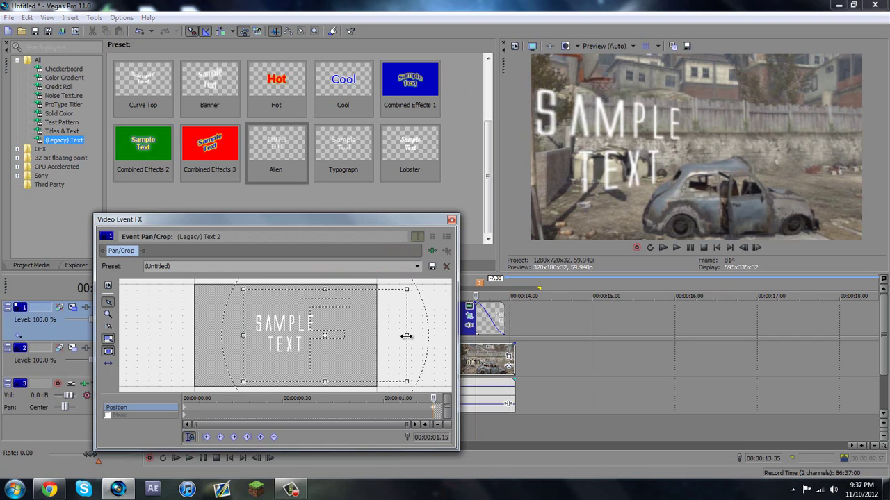
pyautogui.click(452, 220)
# Play the range from 00:00:11.35 to 00:00:14.39 to preview the adjusted text motion.
pyautogui.moveTo(565, 326); pyautogui.dragTo(308, 326)
pyautogui.press('space')
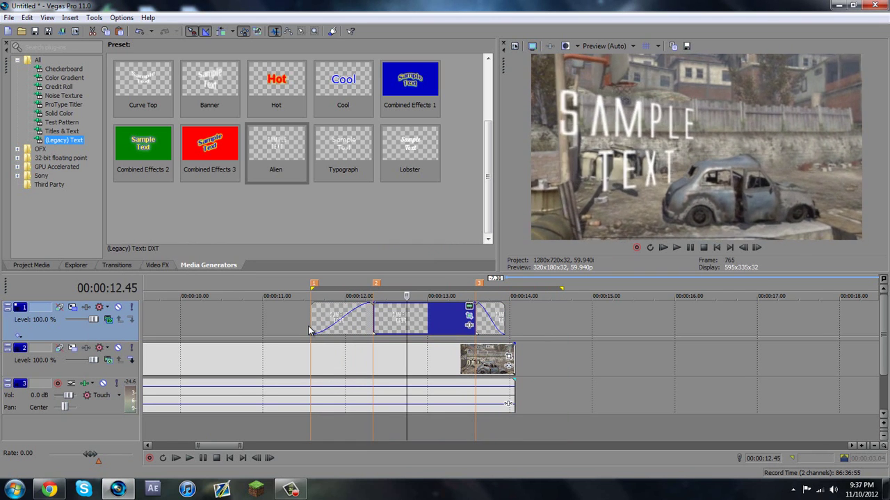
pyautogui.press('space')
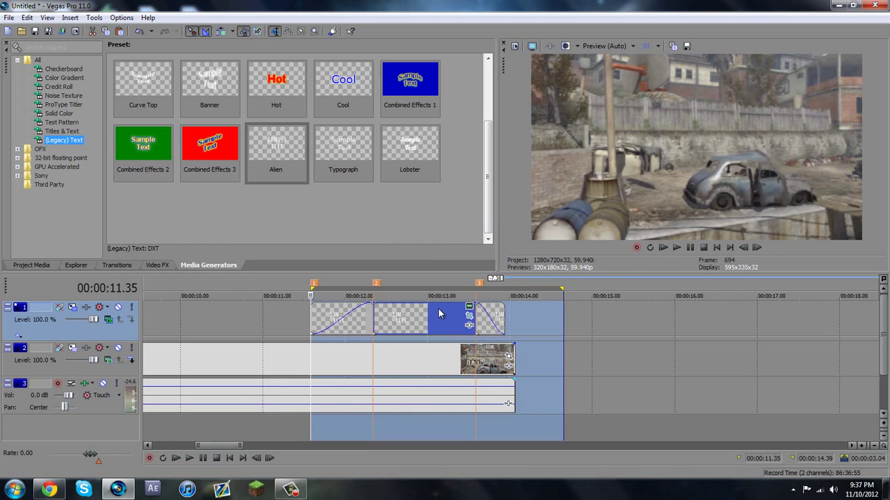
# Shrink the text by enlarging the second text event's Pan/Crop frame at 00:00:01.13, and close the Pan/Crop settings.
pyautogui.click(438, 315)
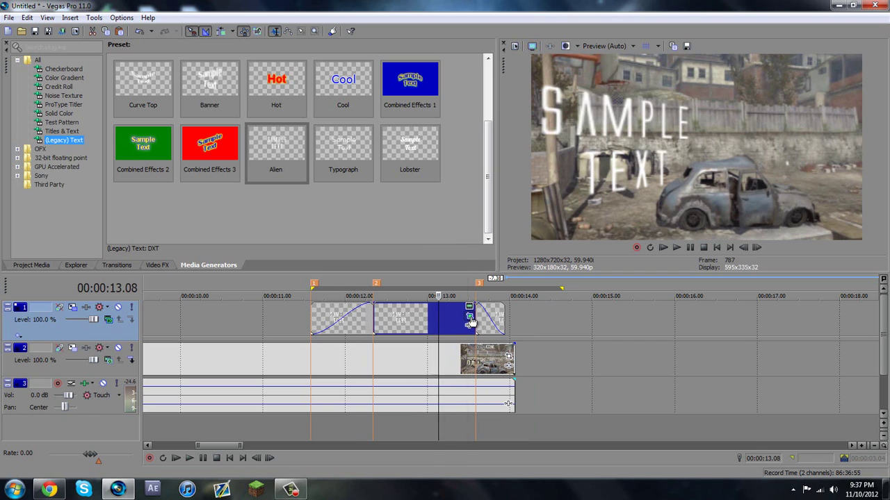
pyautogui.click(469, 318)
pyautogui.click(435, 411)
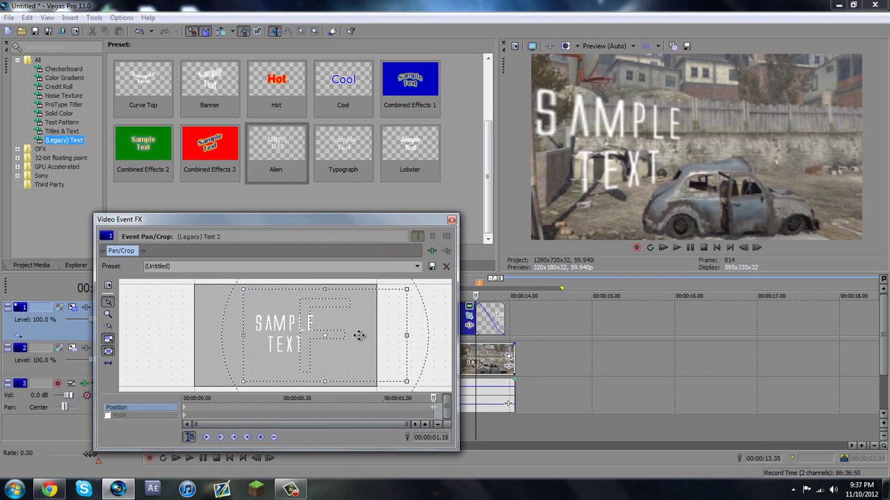
pyautogui.moveTo(432, 398); pyautogui.dragTo(426, 398)
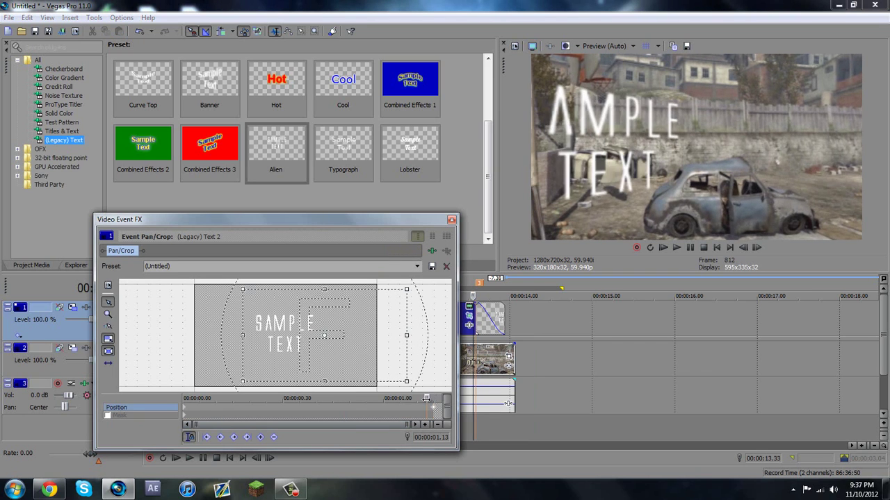
pyautogui.moveTo(405, 335); pyautogui.dragTo(414, 339)
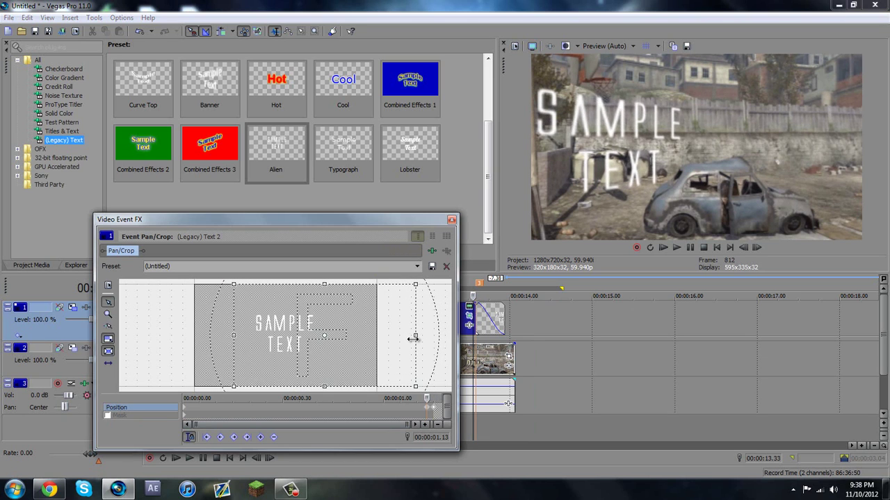
pyautogui.click(432, 411)
pyautogui.click(428, 412)
pyautogui.click(451, 219)
# Play the range from 00:00:11.35 to 00:00:14.26 to preview the adjusted text motion.
pyautogui.click(310, 339)
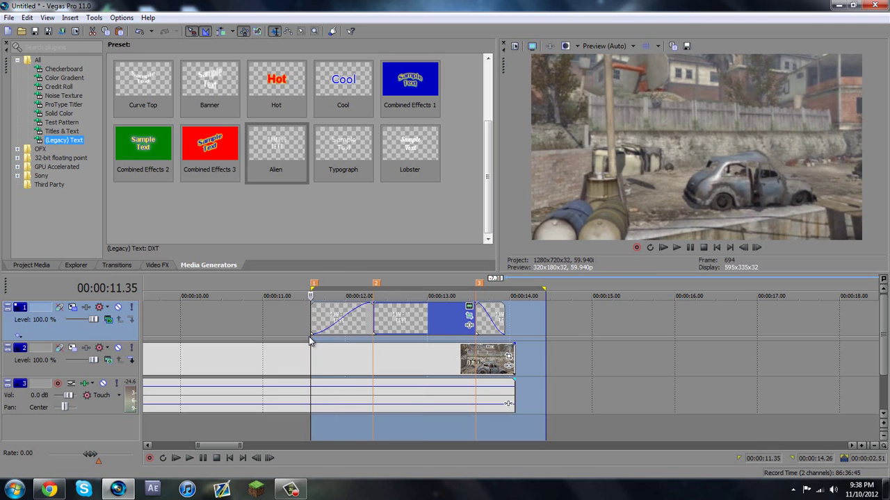
pyautogui.press('space')
pyautogui.press('space')
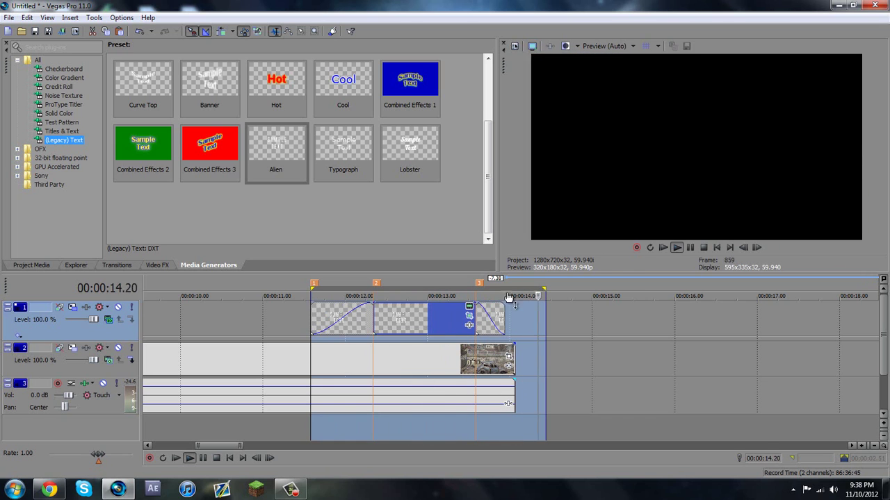
pyautogui.press('space')
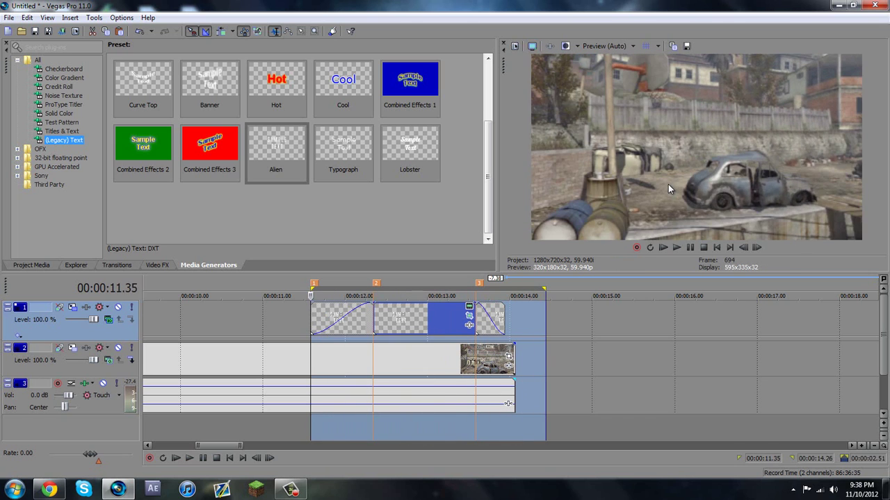
# Step back and forth through the frames after 00:00:13.00 to compare the text's position with the background.
pyautogui.click(441, 299)
pyautogui.press('Right')
pyautogui.press('Right')
pyautogui.press('Right')
pyautogui.press('Right')
pyautogui.press('Right')
pyautogui.press('Right')
pyautogui.press('Right')
pyautogui.press('Right')
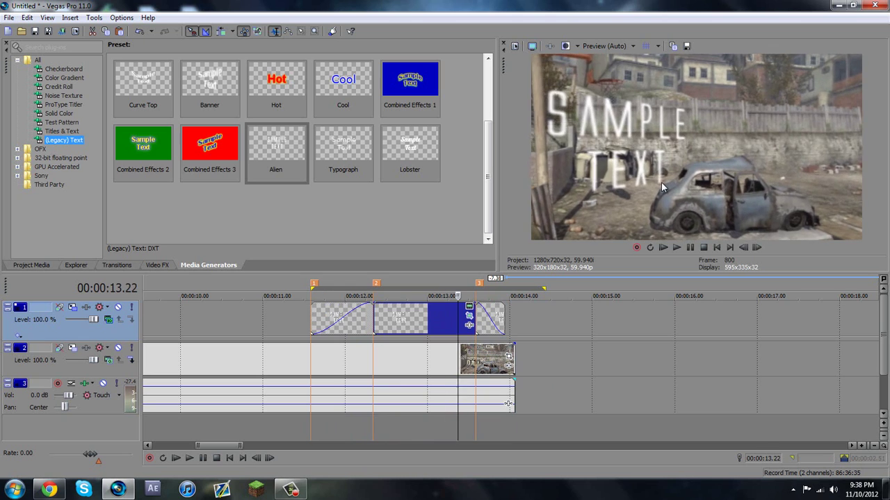
pyautogui.press('Left')
pyautogui.press('Left')
pyautogui.press('Left')
pyautogui.press('Left')
pyautogui.press('Left')
pyautogui.press('Left')
pyautogui.press('Left')
pyautogui.press('Left')
pyautogui.press('Left')
pyautogui.press('Left')
pyautogui.press('Left')
pyautogui.press('Right')
pyautogui.press('Right')
pyautogui.press('Right')
pyautogui.press('Right')
pyautogui.press('Right')
pyautogui.press('Right')
pyautogui.press('Right')
pyautogui.press('Right')
pyautogui.press('Right')
pyautogui.press('Right')
pyautogui.press('Right')
pyautogui.press('Right')
pyautogui.press('Right')
pyautogui.press('Right')
pyautogui.press('Right')
pyautogui.press('Right')
pyautogui.press('Right')
pyautogui.press('Right')
pyautogui.press('Right')
pyautogui.press('Right')
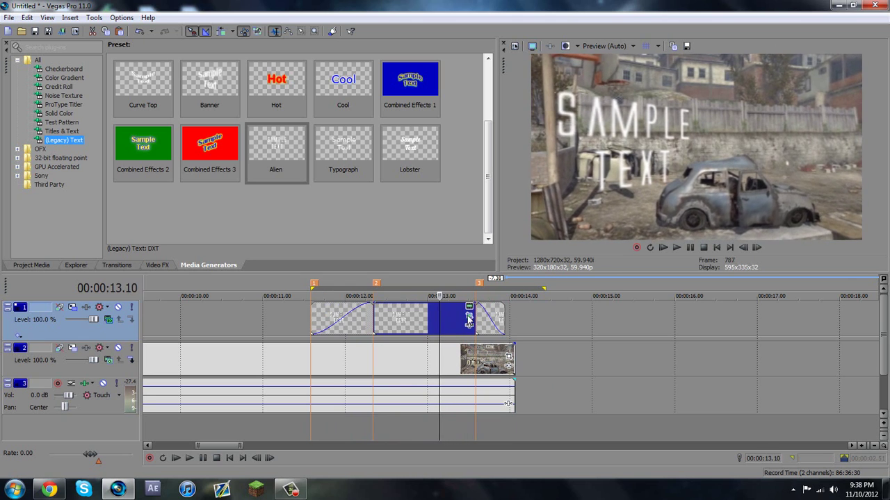
# Open the text track's Track Motion settings at 00:00:13.34 and keep the video preview in view.
pyautogui.click(60, 307)
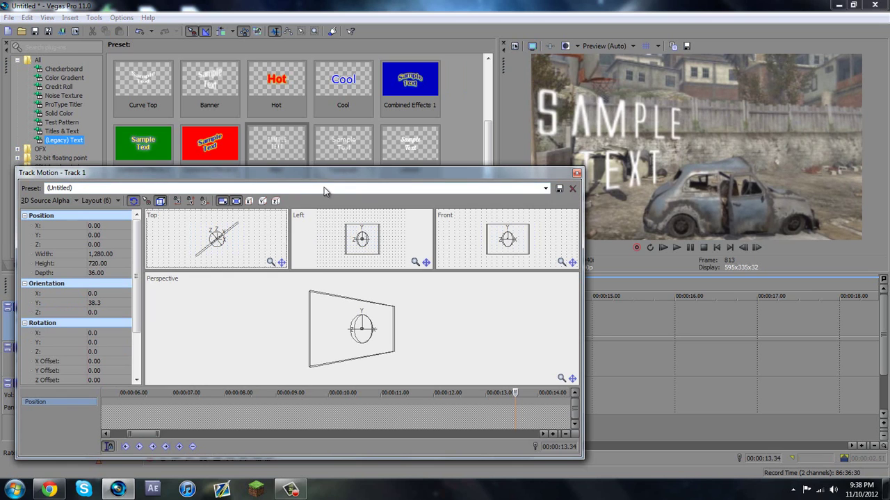
pyautogui.moveTo(332, 183); pyautogui.dragTo(320, 192)
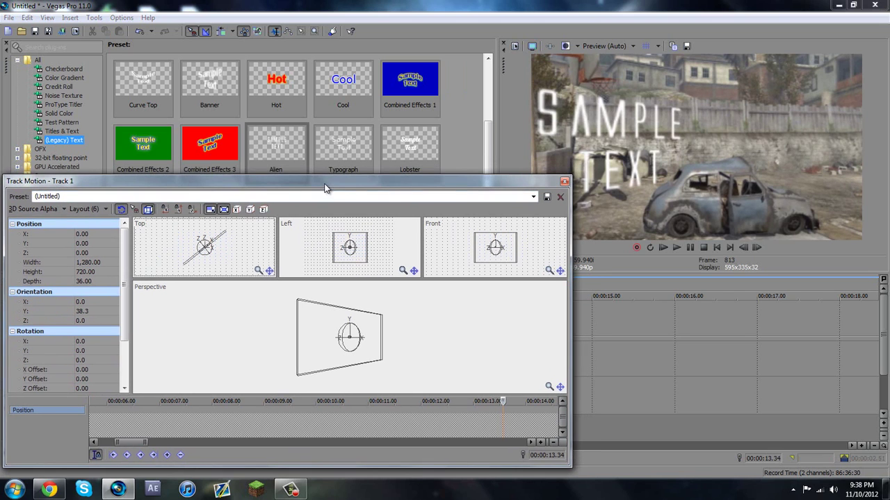
pyautogui.click(360, 335)
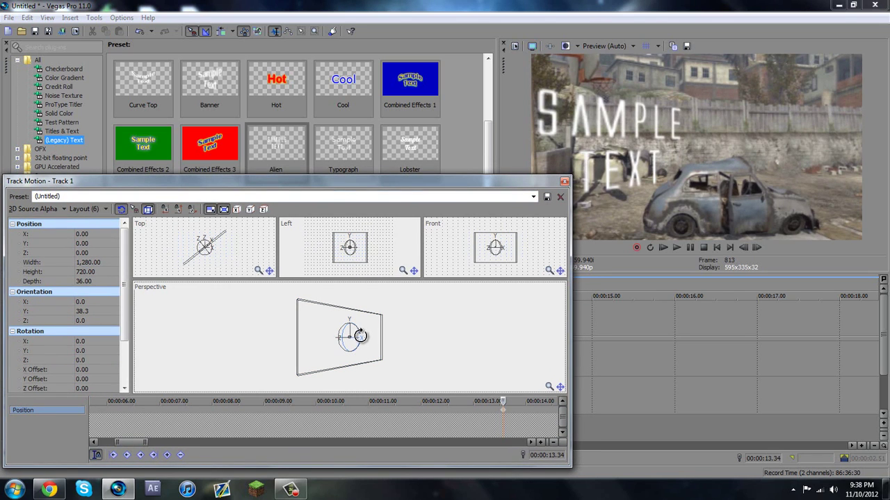
pyautogui.moveTo(358, 336); pyautogui.dragTo(338, 327)
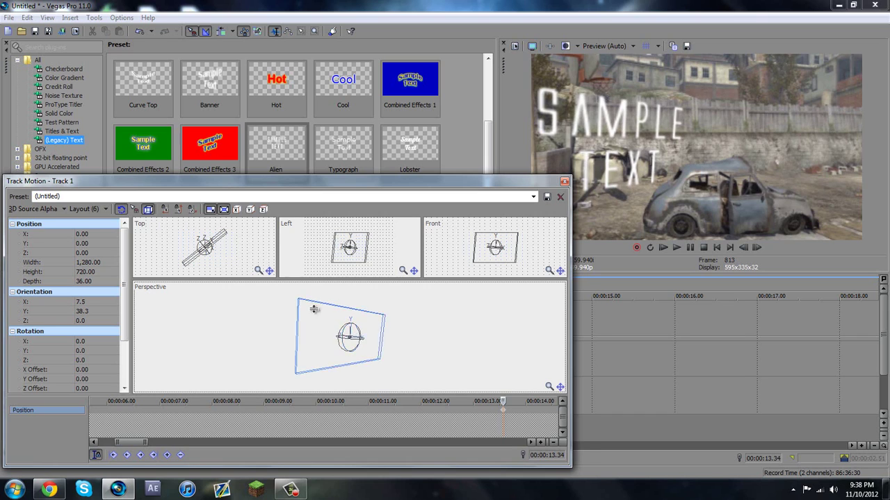
pyautogui.hotkey('ctrl', 'z')
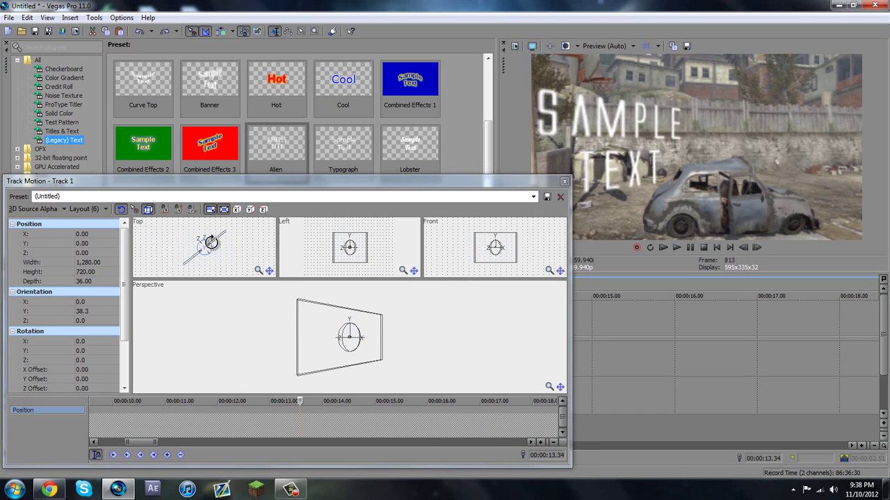
# Rotate the text track to a Y orientation of 42.3 at 00:00:13.34 and close Track Motion.
pyautogui.moveTo(212, 244)
pyautogui.mouseDown()
pyautogui.moveTo(207, 248)
pyautogui.moveTo(220, 244)
pyautogui.mouseUp()
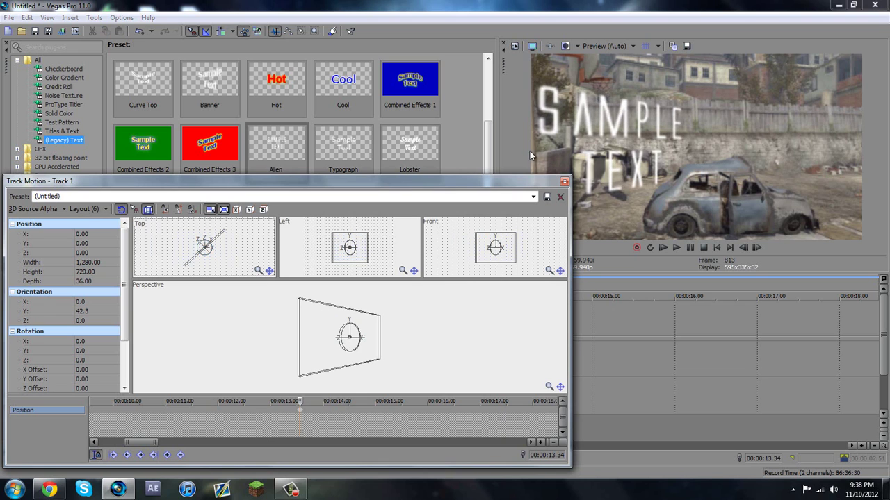
pyautogui.click(564, 180)
# Play the range from 00:00:11.30 to 00:00:14.39 to preview the rotated text.
pyautogui.moveTo(563, 358); pyautogui.dragTo(303, 358)
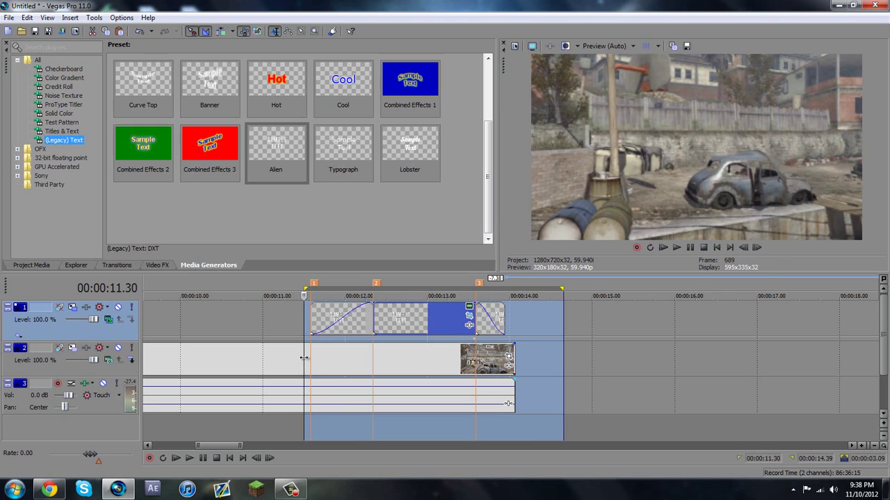
pyautogui.press('space')
pyautogui.click(389, 367)
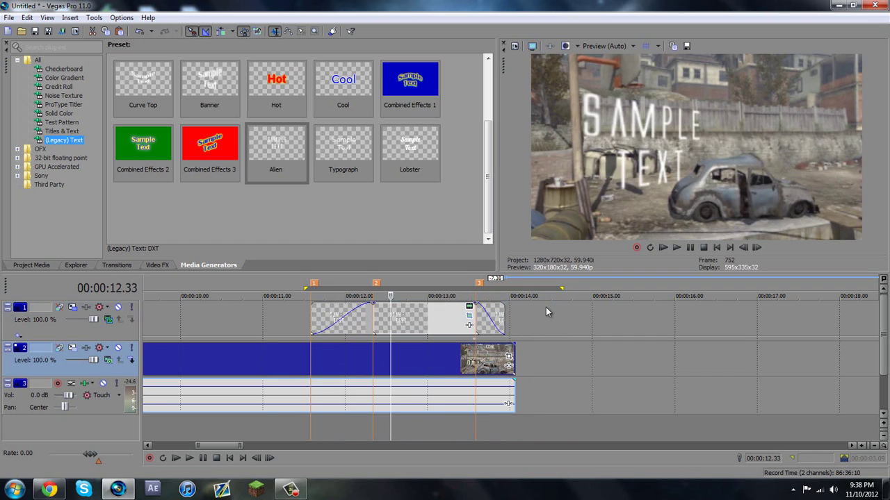
# Delete the third text event at the end of the text track.
pyautogui.click(487, 318)
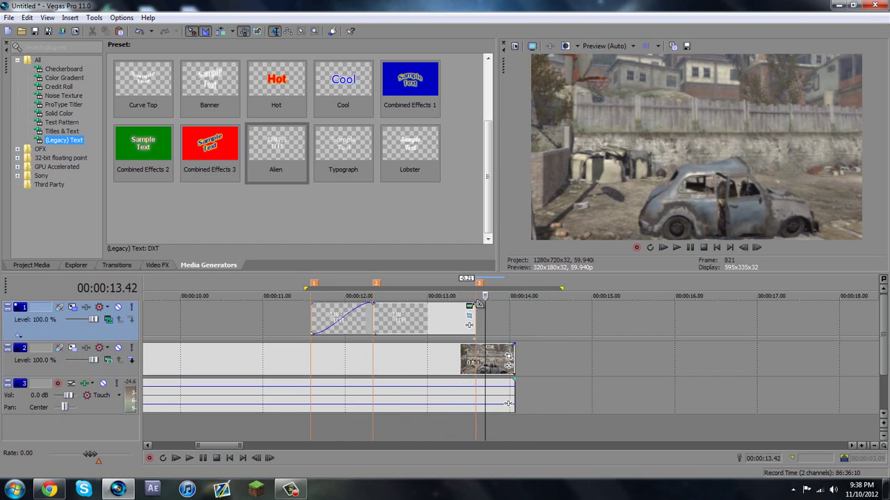
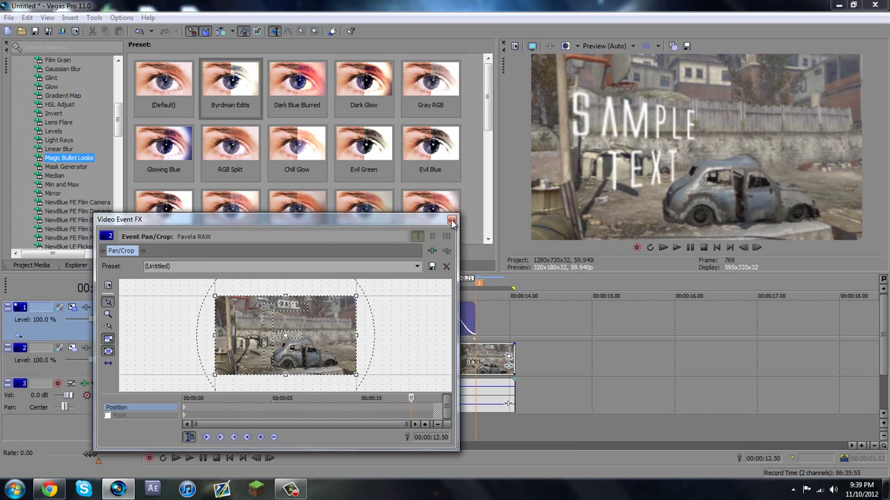
# Apply the Magic Bullet Looks preset WC6 to the gameplay clip and close its effect settings.
pyautogui.moveTo(327, 208); pyautogui.dragTo(487, 357)
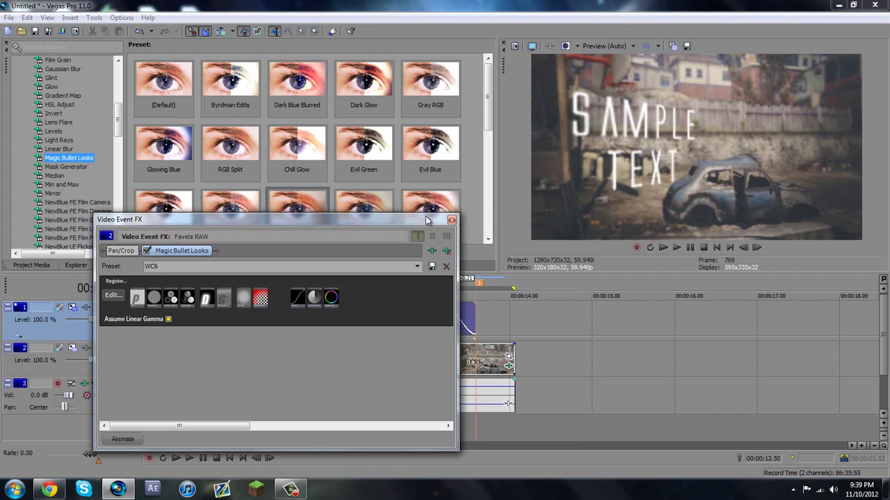
pyautogui.click(452, 220)
# Play the range from 00:00:11.20 to 00:00:14.21 to preview the color-graded clip with its text.
pyautogui.moveTo(319, 325); pyautogui.dragTo(291, 321)
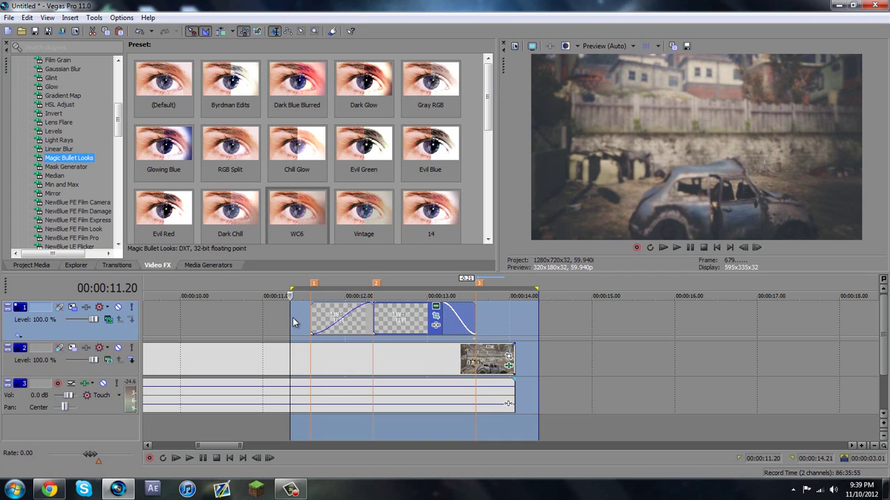
pyautogui.click(293, 318)
pyautogui.press('space')
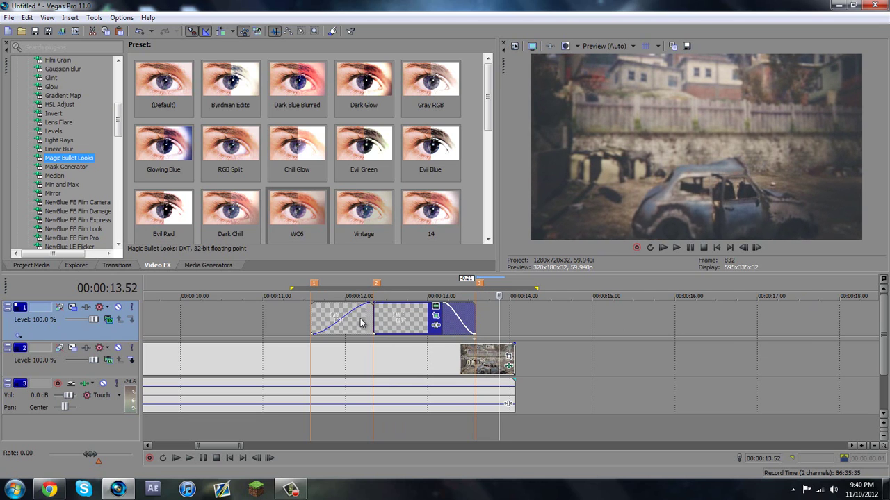
pyautogui.press('space')
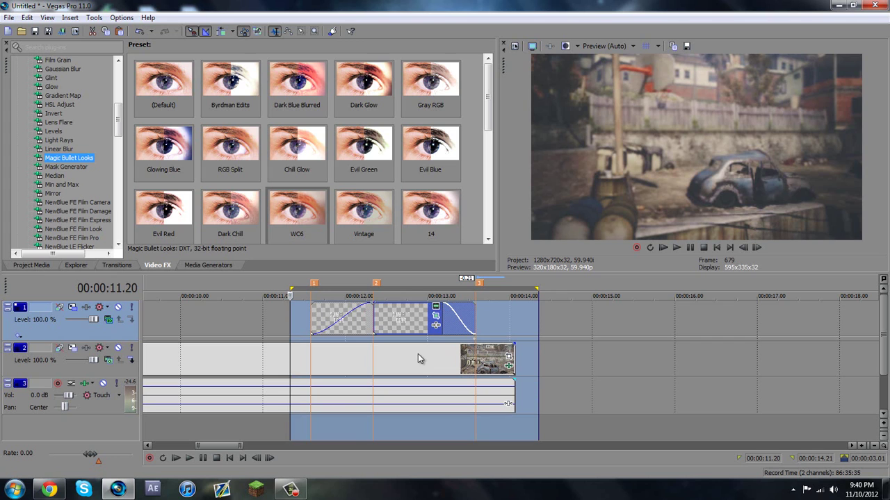
pyautogui.press('space')
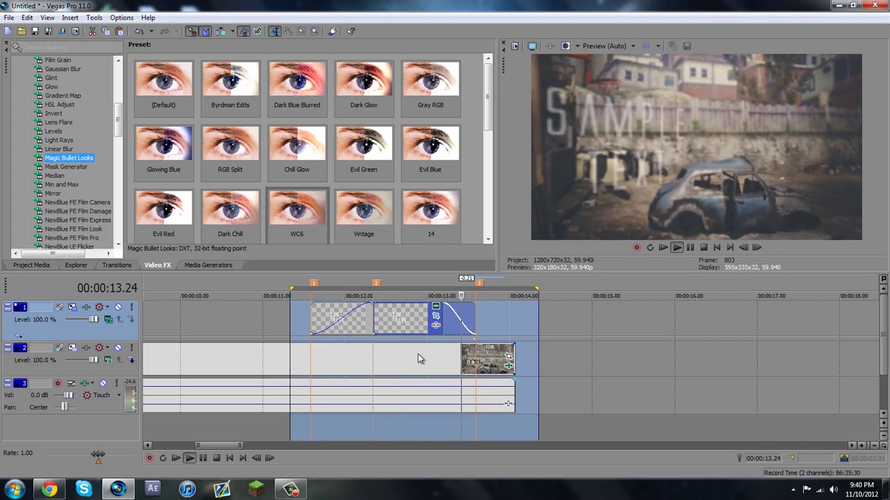
pyautogui.press('space')
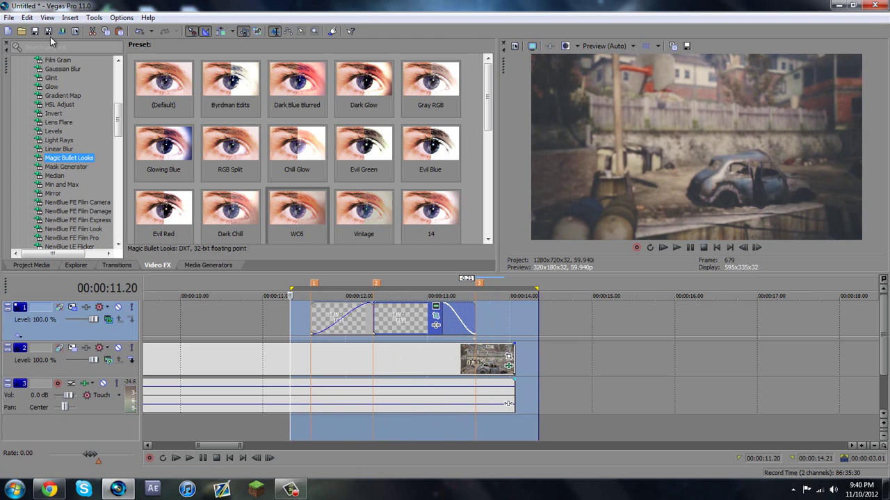
# Select the range from 00:00:11.19 to 00:00:14.04 across the tracks and open the Render As settings.
pyautogui.click(486, 329)
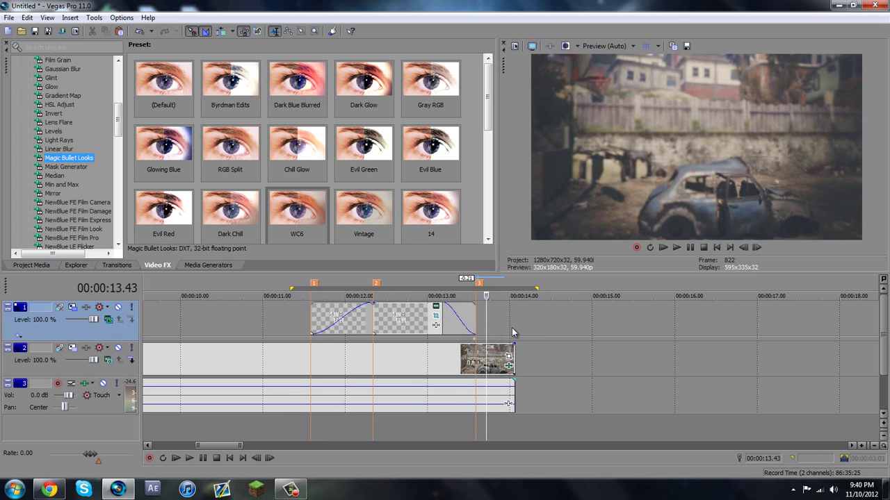
pyautogui.moveTo(514, 333); pyautogui.dragTo(289, 316)
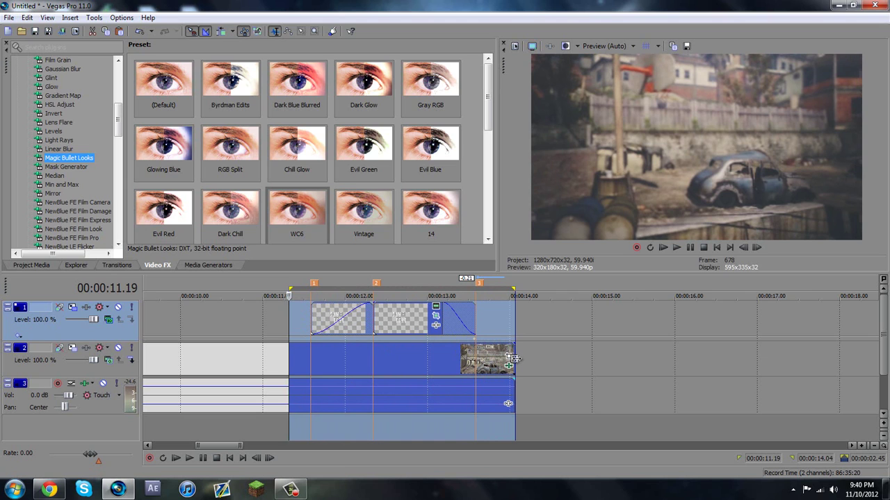
pyautogui.click(8, 18)
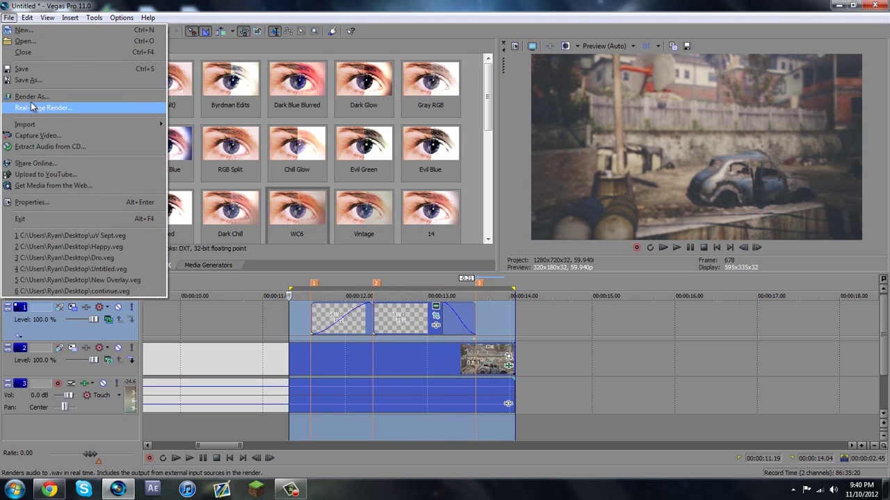
pyautogui.click(30, 100)
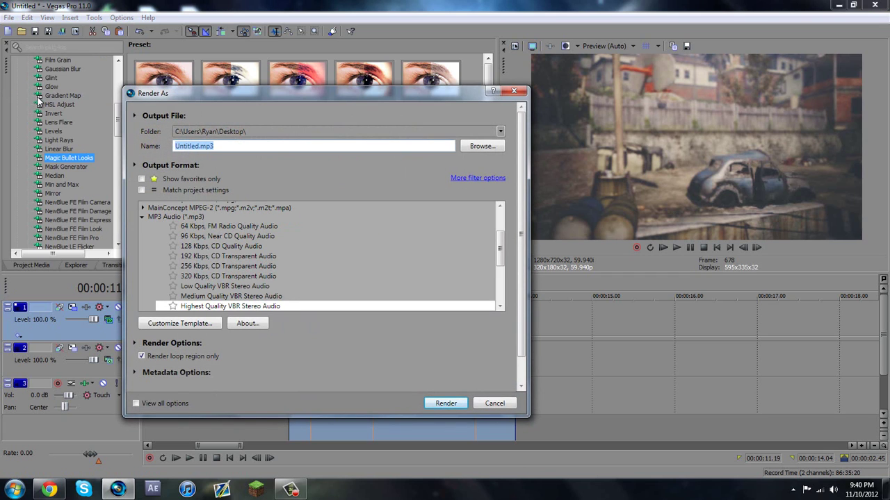
# Show only favorite render templates, choose the Windows Media Video V11 template Best Render Settings, and select the output file name for editing.
pyautogui.click(141, 180)
pyautogui.click(199, 227)
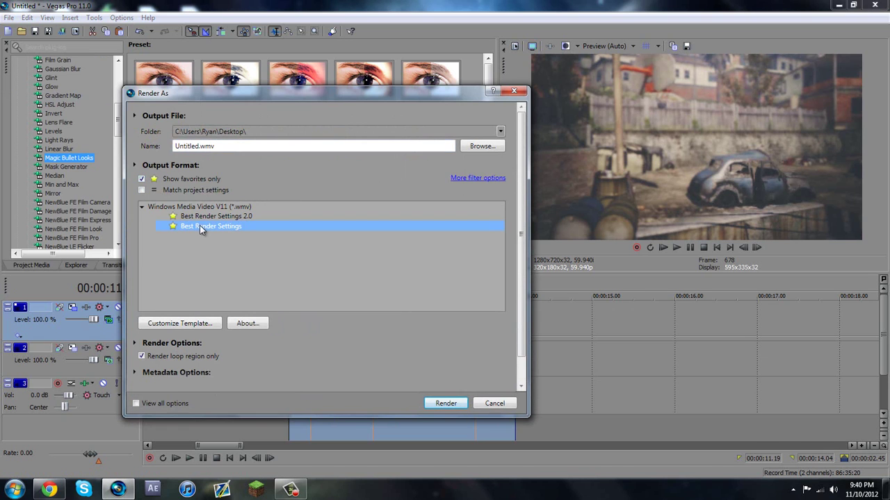
pyautogui.moveTo(246, 95); pyautogui.dragTo(199, 115)
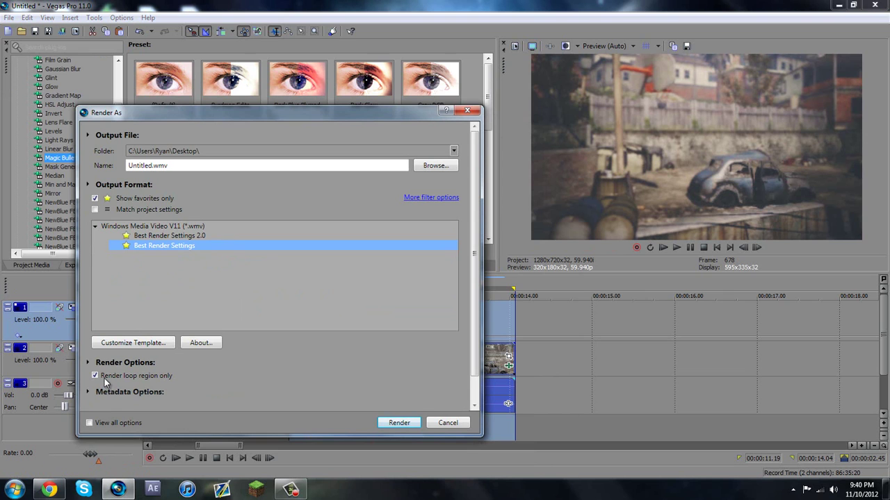
pyautogui.moveTo(296, 110); pyautogui.dragTo(759, 296)
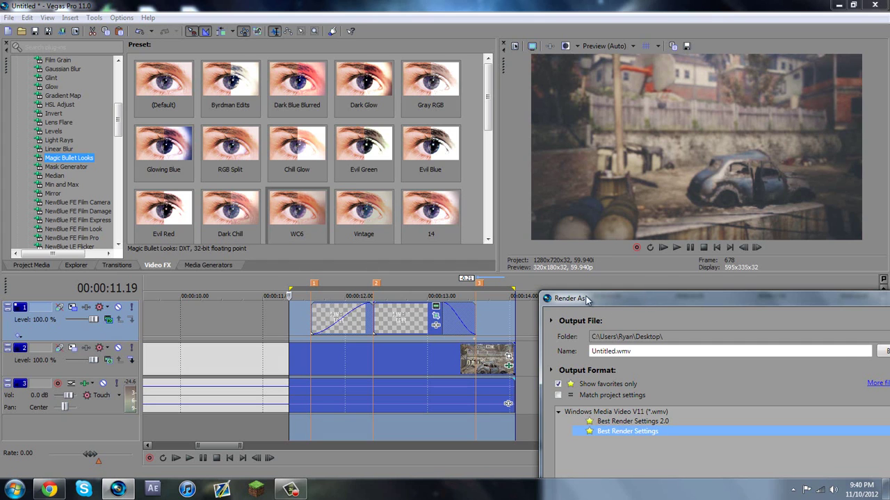
pyautogui.moveTo(587, 299); pyautogui.dragTo(106, 96)
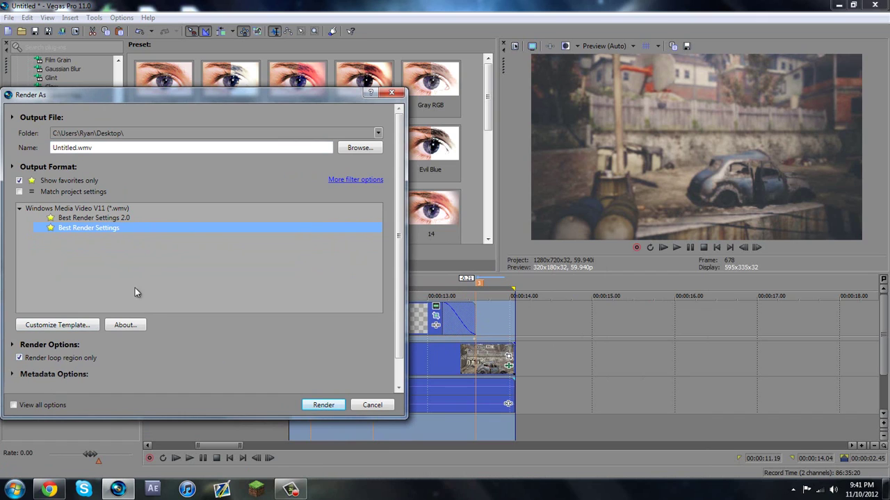
pyautogui.doubleClick(72, 147)
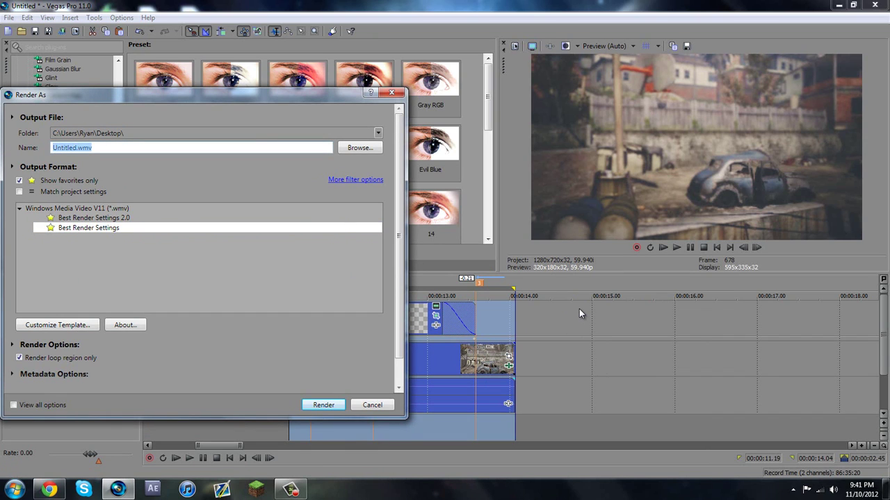
pyautogui.click(291, 489)
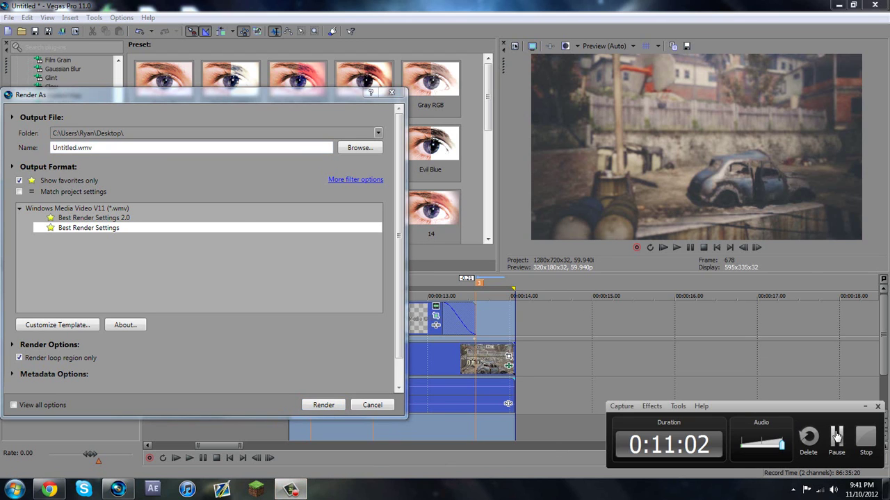
pyautogui.click(832, 437)
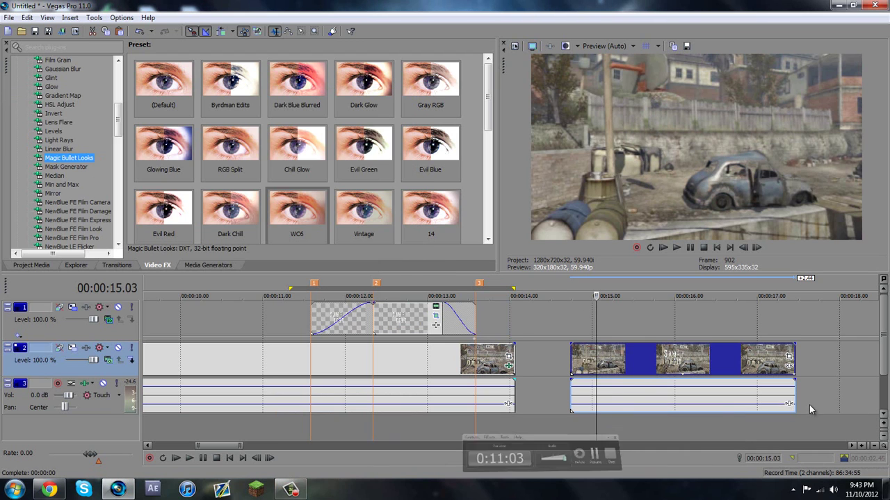
# Play the rendered clip placed after the original and compare its text frames with those of the original layered text and gameplay.
pyautogui.click(589, 313)
pyautogui.press('space')
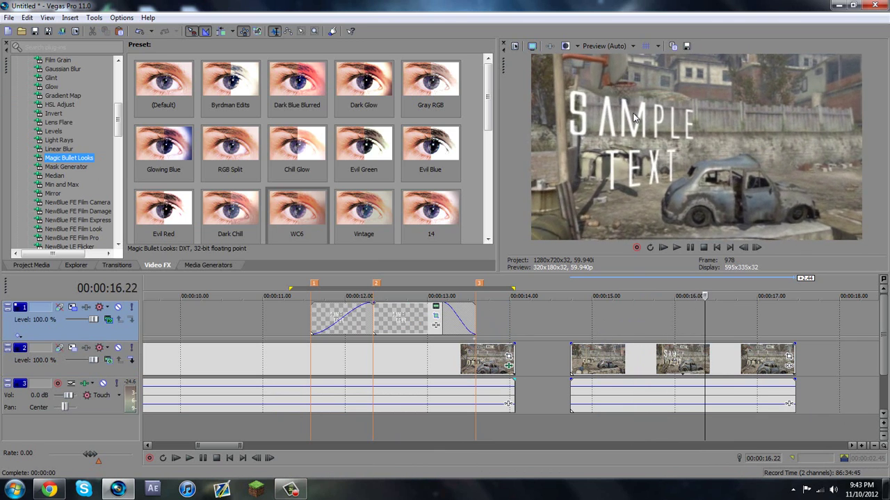
pyautogui.press('Return')
pyautogui.click(674, 358)
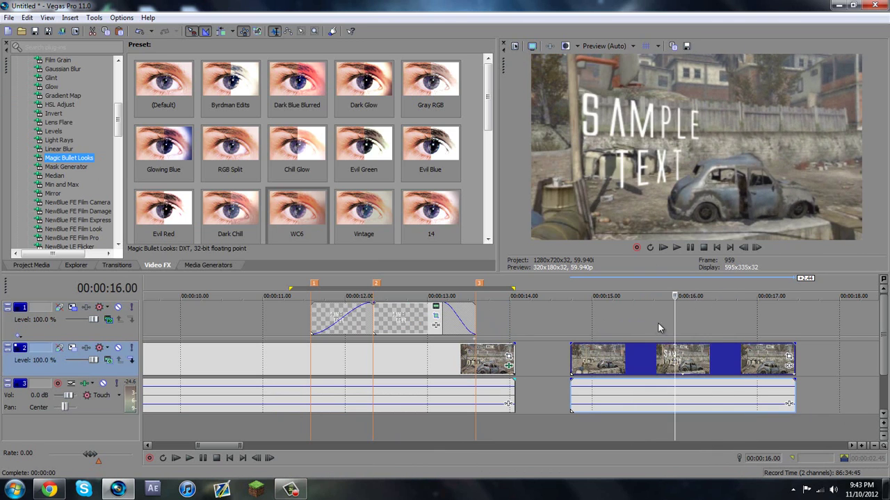
pyautogui.click(400, 324)
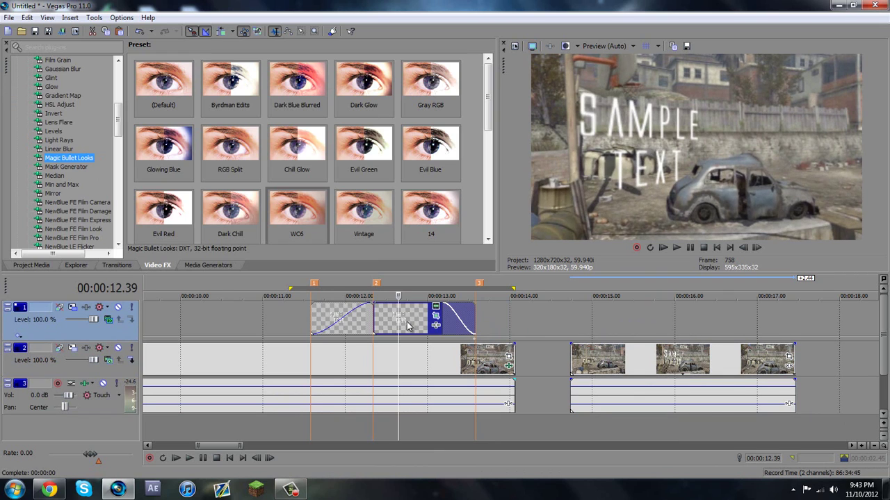
pyautogui.click(410, 329)
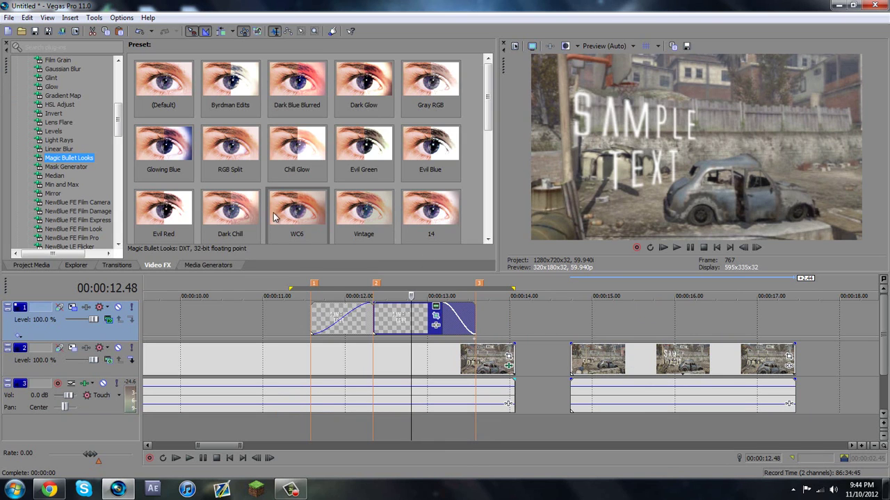
# Enable the Magic Bullet Looks effect on the original gameplay clip, close its effect settings, and preview the text over it.
pyautogui.click(508, 366)
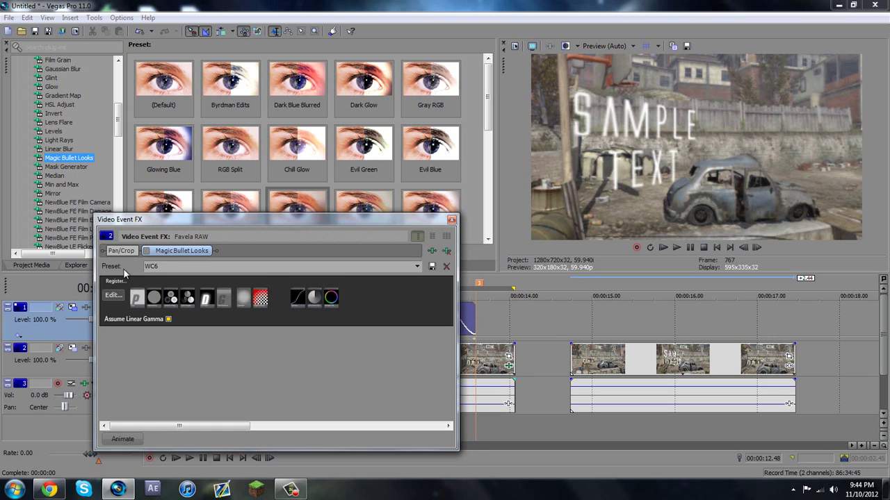
pyautogui.click(452, 220)
pyautogui.press('space')
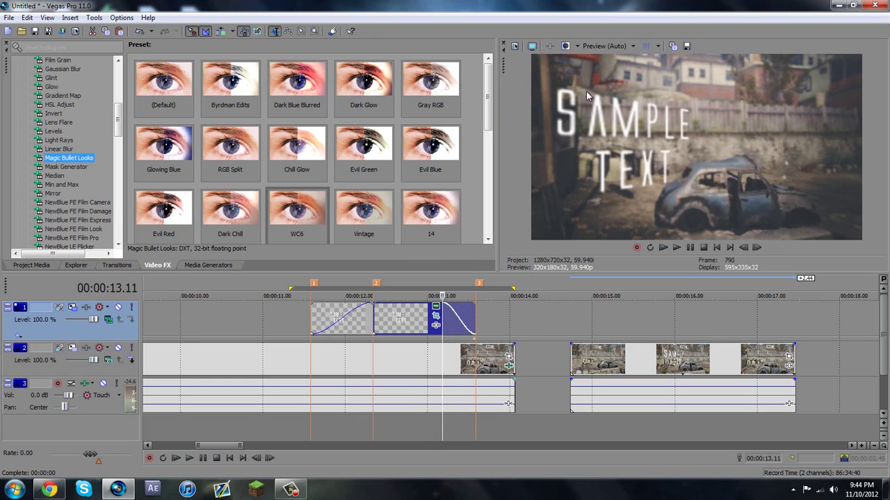
# Apply the Magic Bullet Looks preset WC6 to the rendered clip with the embedded text and close its effect settings.
pyautogui.click(693, 321)
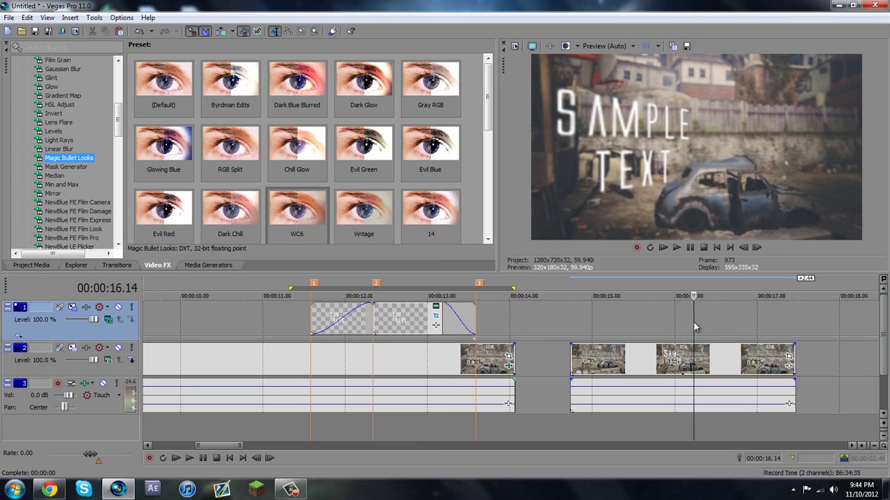
pyautogui.moveTo(699, 337); pyautogui.dragTo(739, 325)
pyautogui.moveTo(306, 220); pyautogui.dragTo(704, 360)
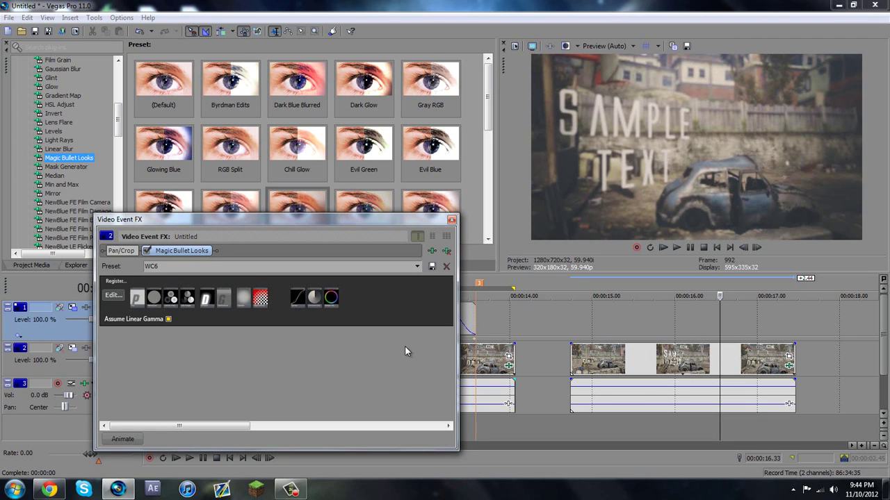
pyautogui.click(451, 220)
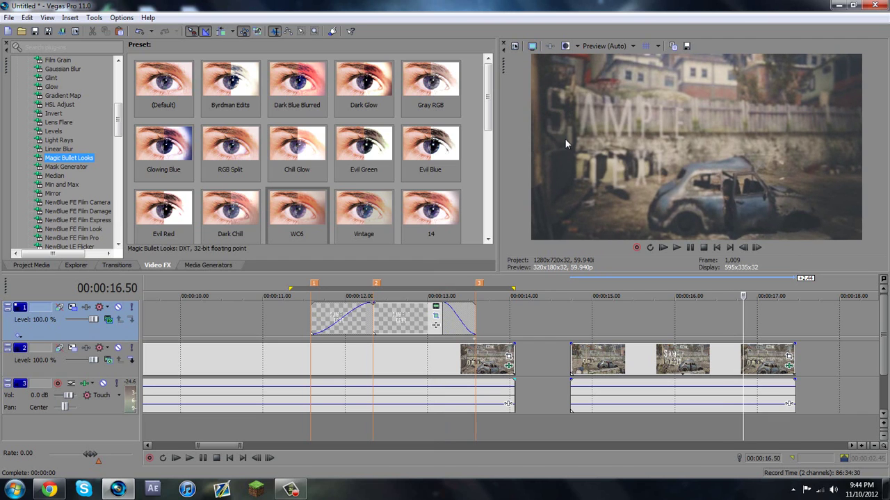
# Compare frames of the color-graded rendered clip around 00:00:16 with the original text section around 00:00:12.51.
pyautogui.press('j')
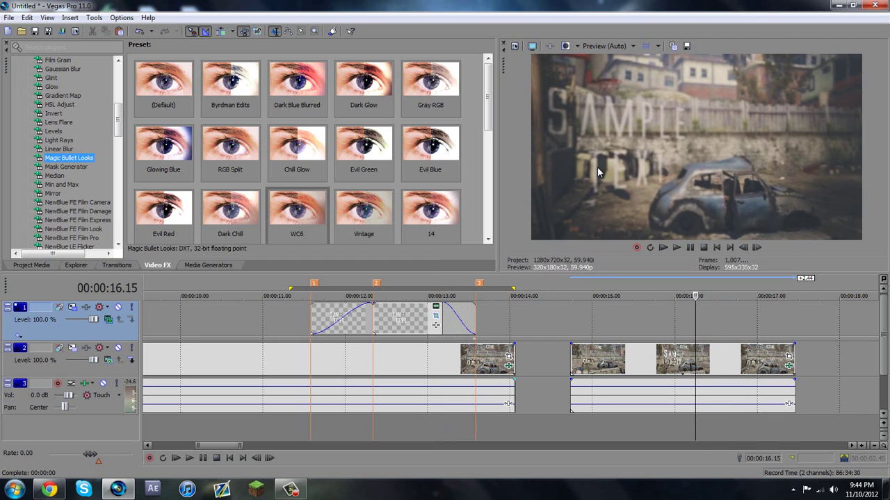
pyautogui.press('Left')
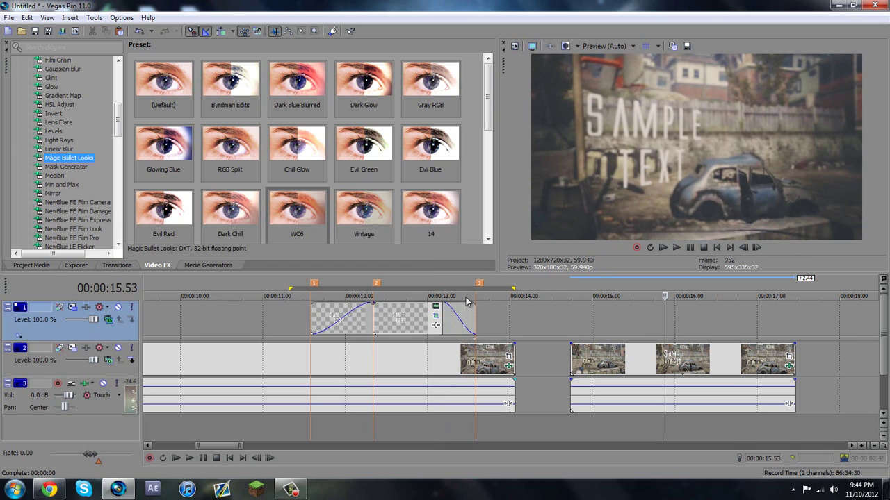
pyautogui.click(415, 327)
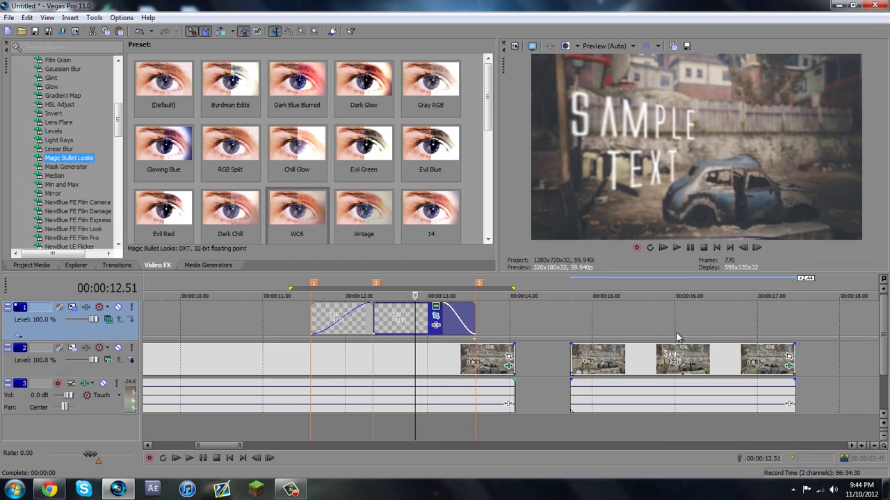
pyautogui.click(679, 317)
pyautogui.click(410, 320)
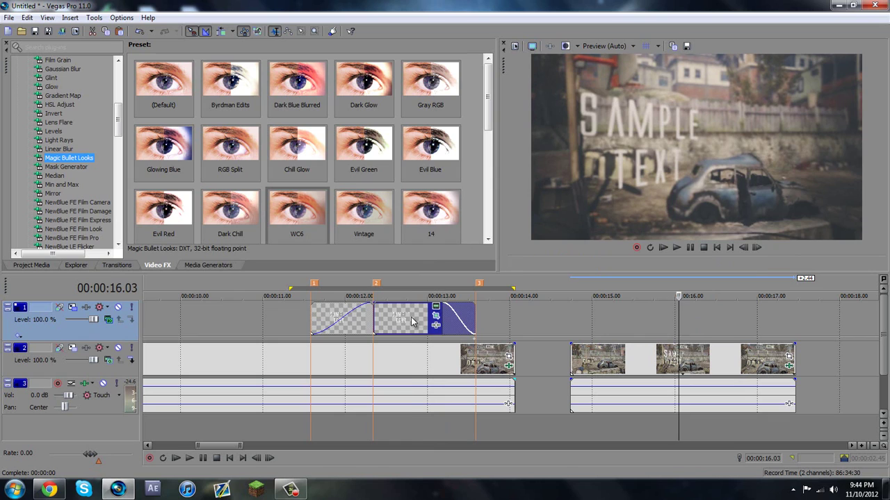
pyautogui.click(698, 317)
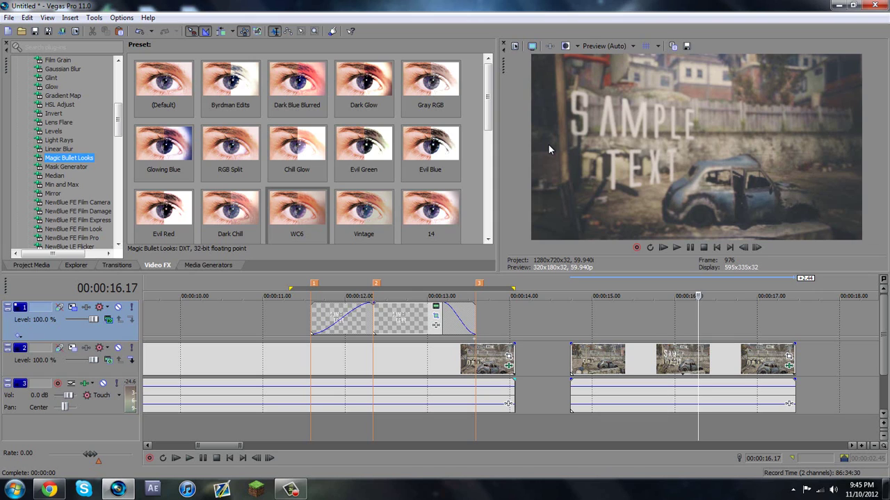
pyautogui.click(290, 489)
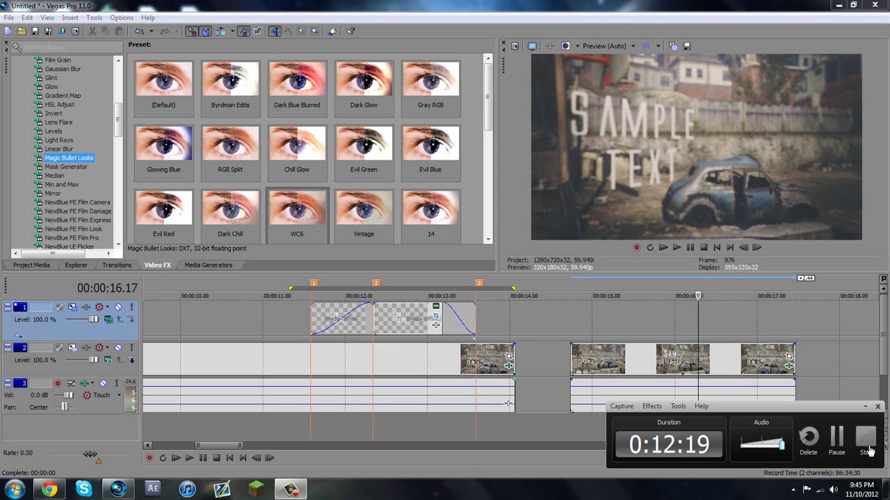